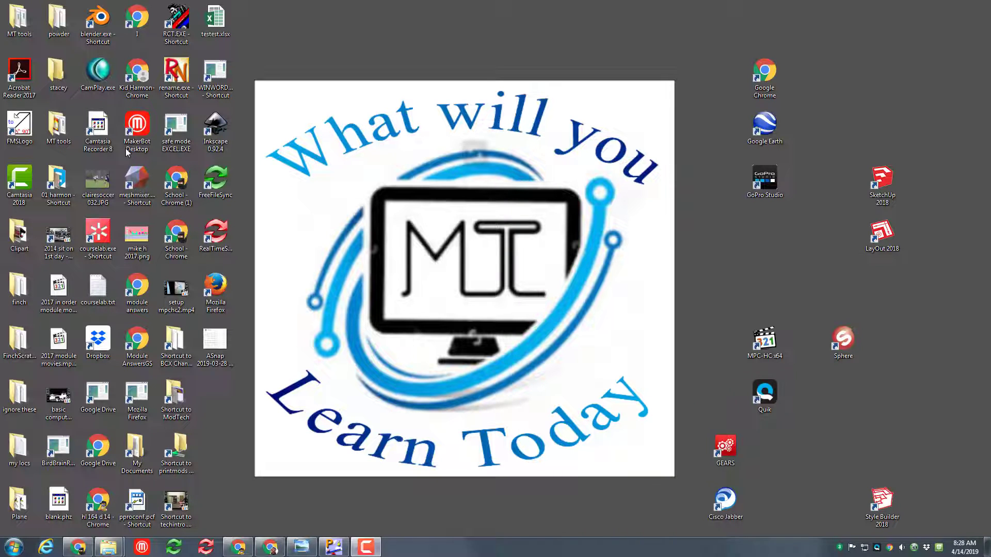
- Open blank.phz from the MT tools folder in Phun
double_click(22, 27)
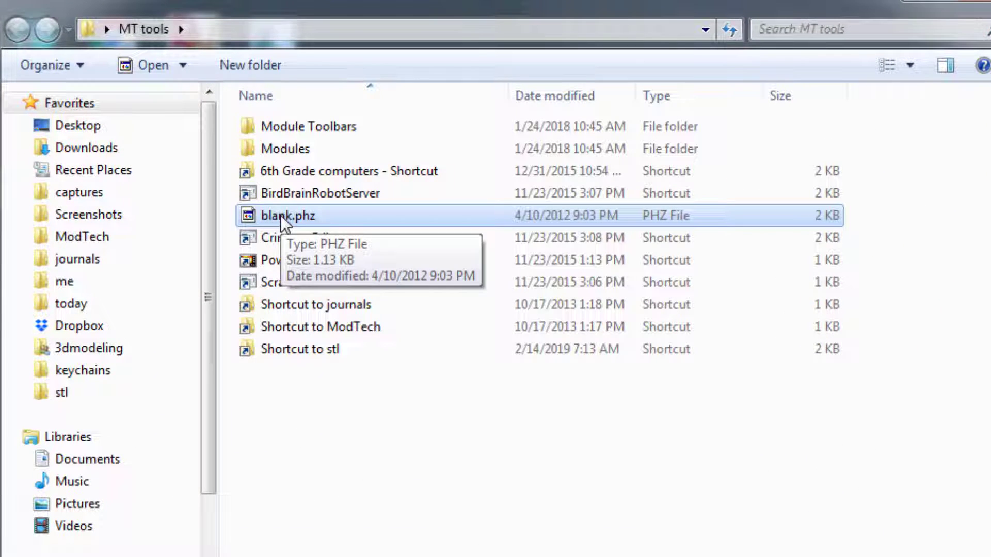
double_click(281, 216)
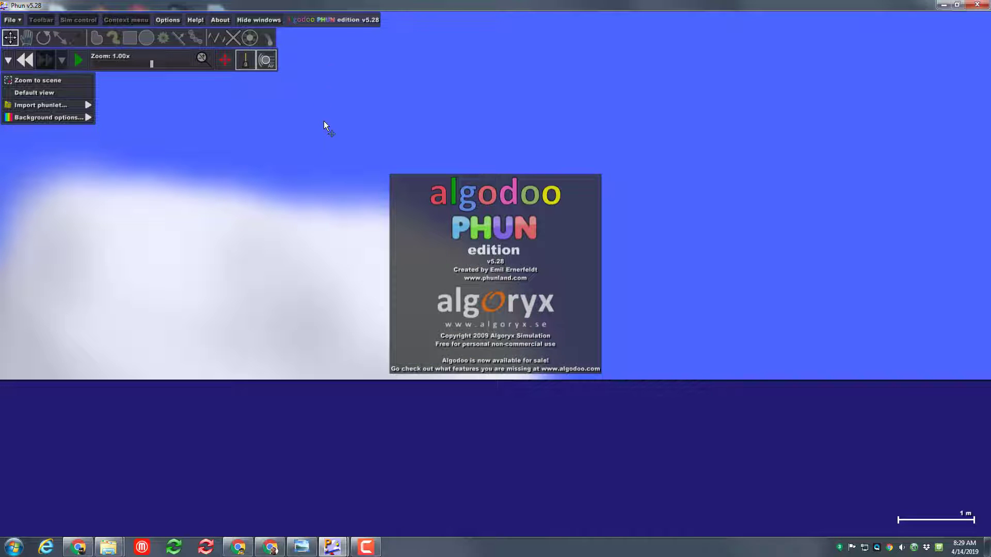
- Dismiss the splash screen and show the Import phunlet list from Background options
click(49, 118)
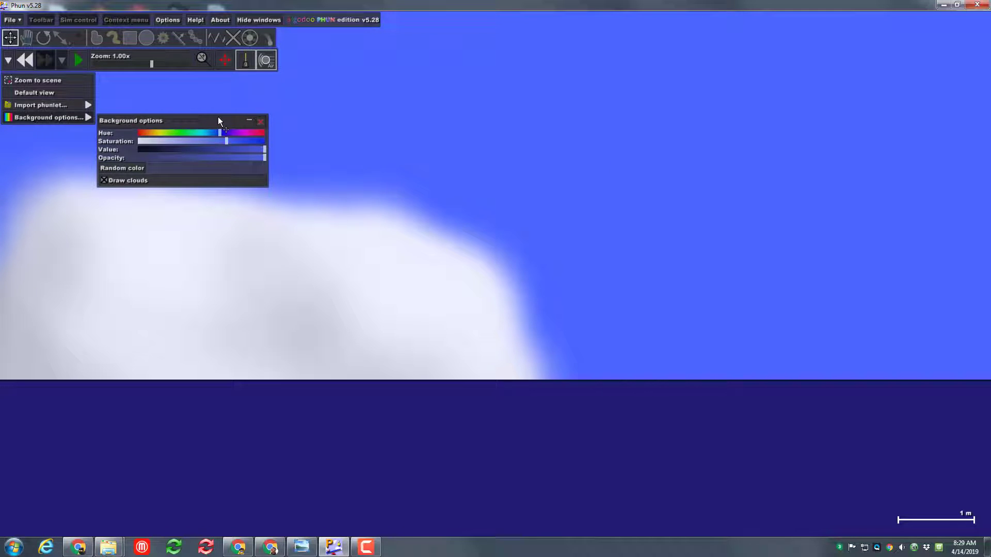
click(91, 104)
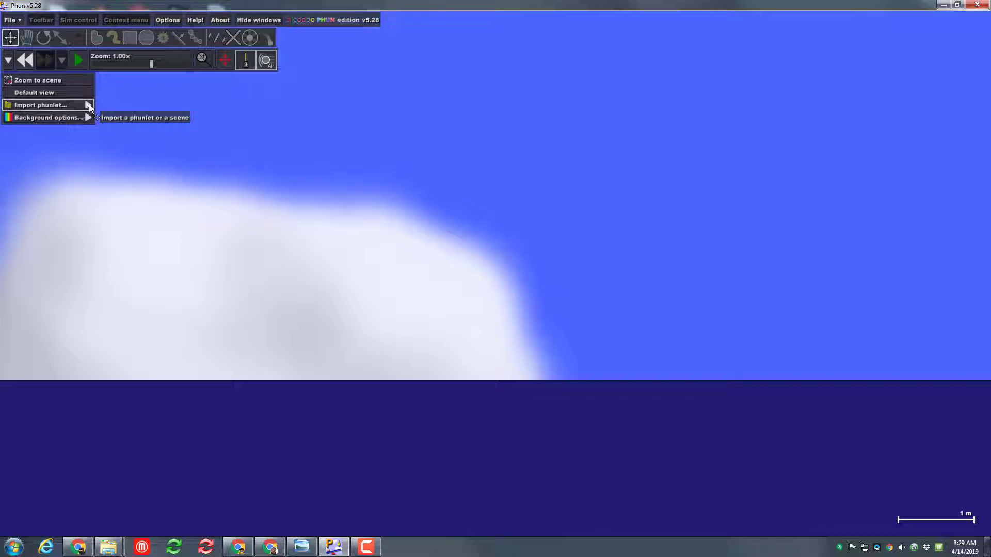
click(89, 105)
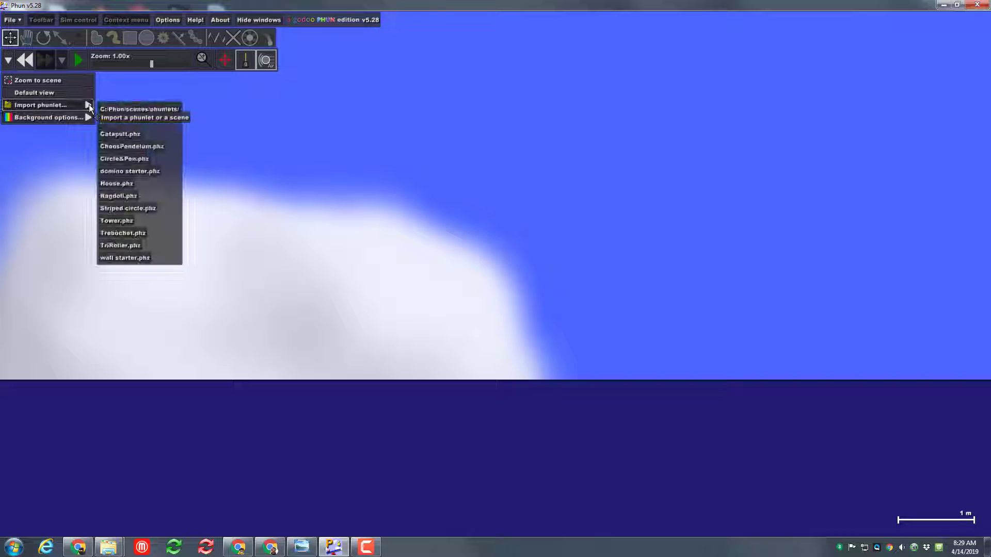
- Import the wall starter phunlet, set the brick wall on the ground, and let it settle
click(128, 258)
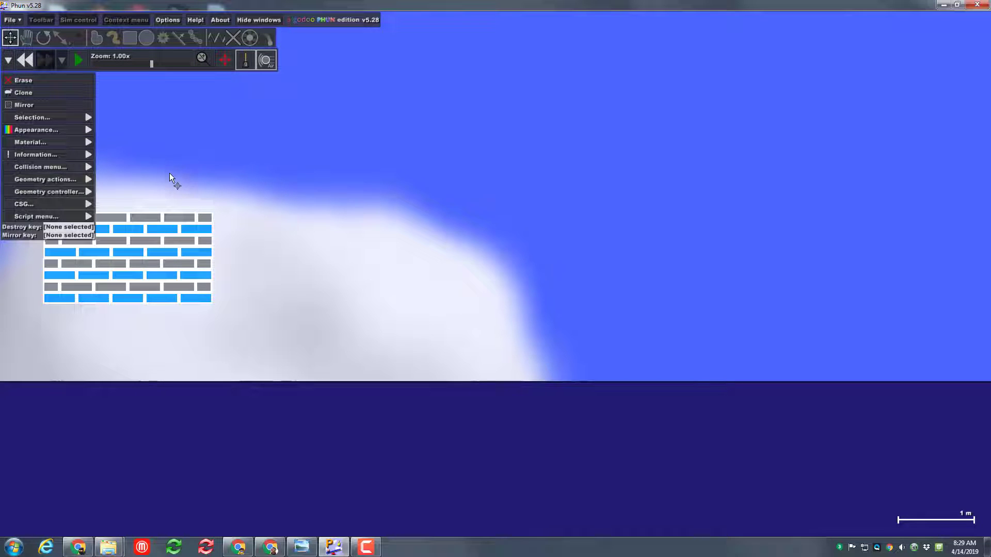
drag(142, 233, 213, 300)
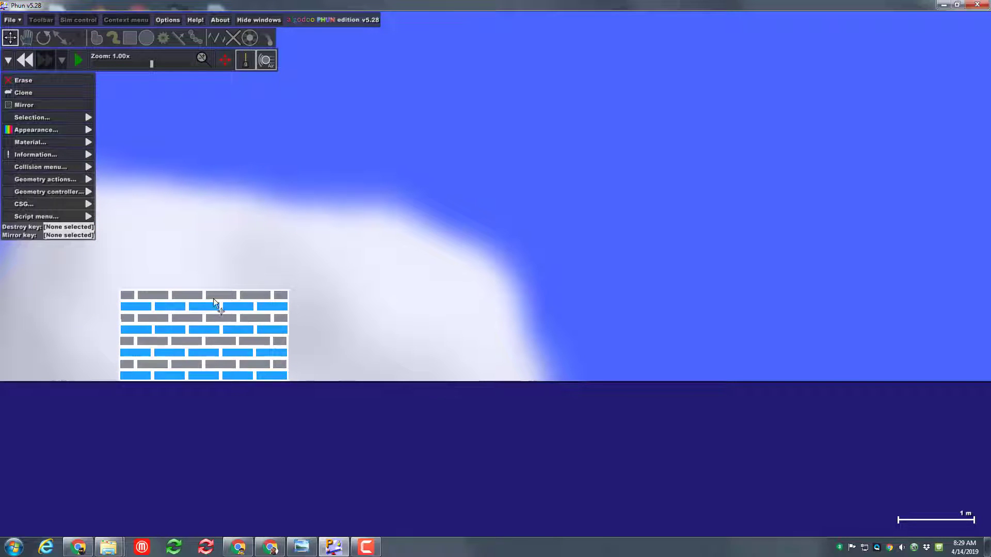
click(79, 60)
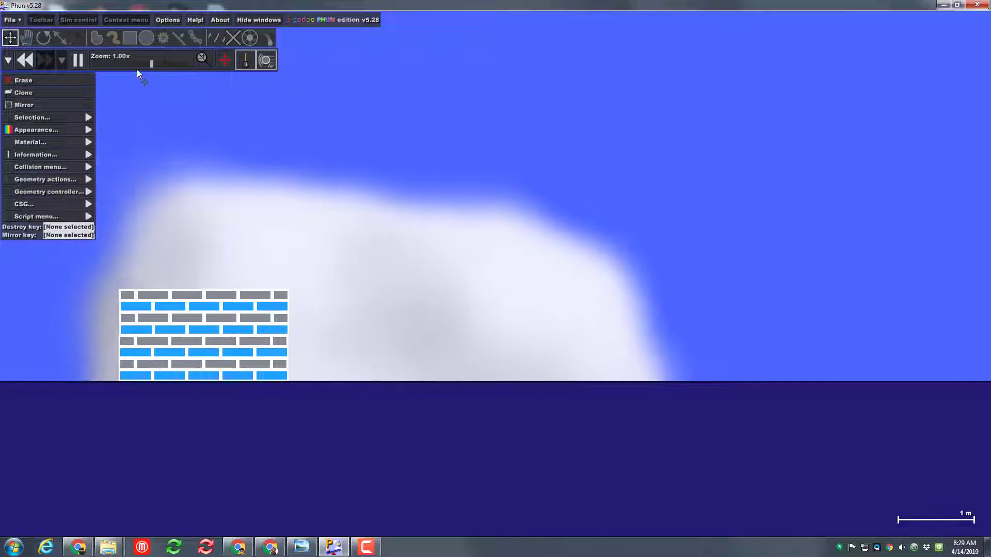
click(78, 61)
- Clone the brick wall and stack the copy on top of the first wall
click(129, 37)
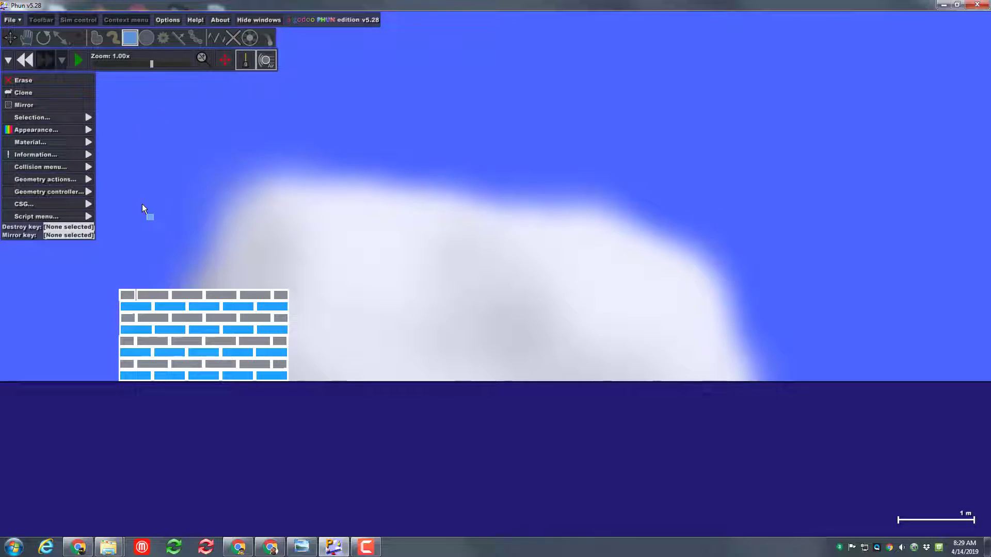
drag(87, 273, 345, 430)
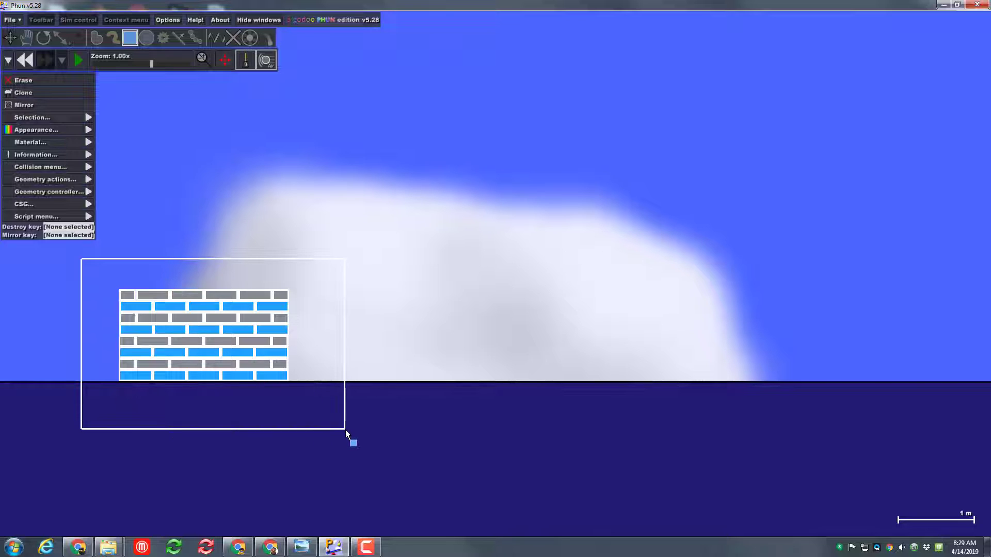
right_click(346, 431)
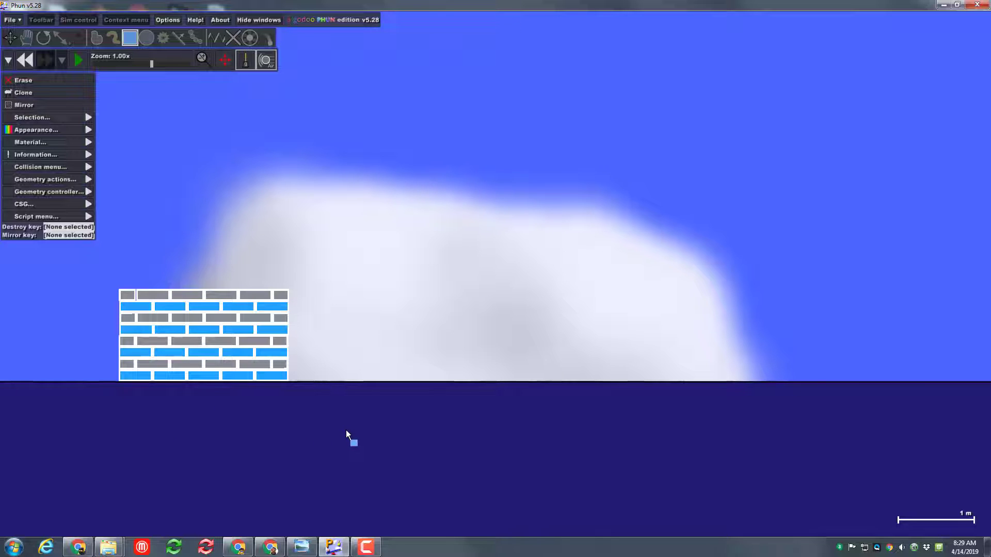
click(46, 93)
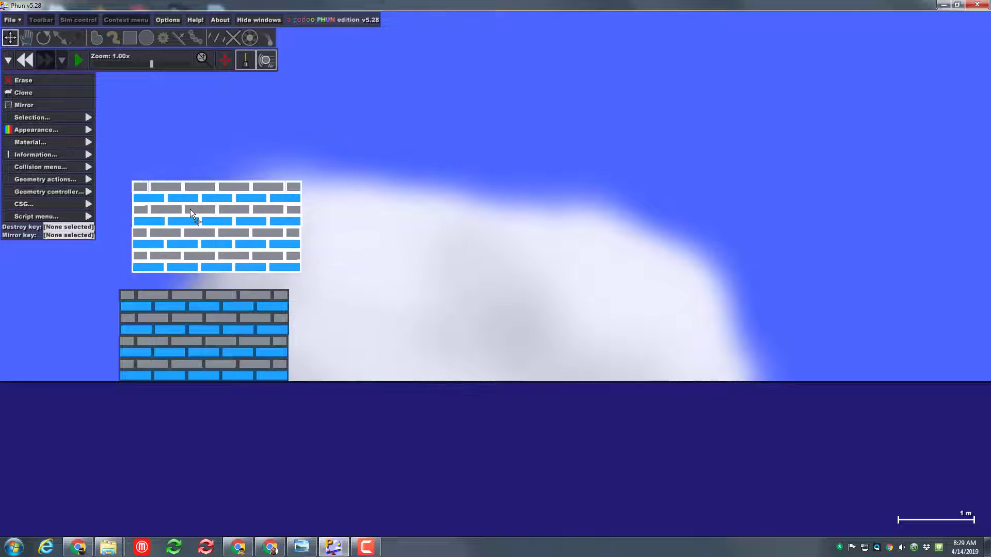
click(178, 223)
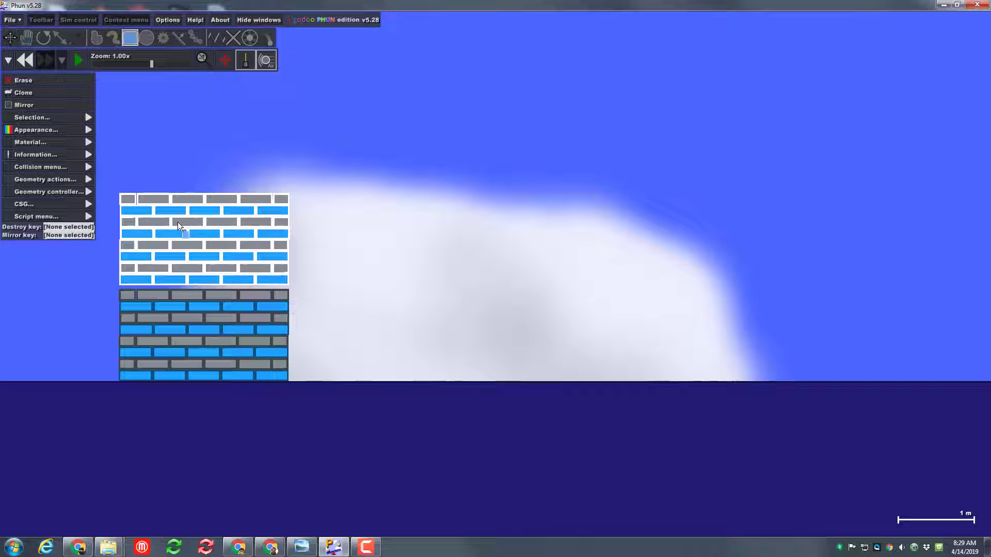
click(80, 60)
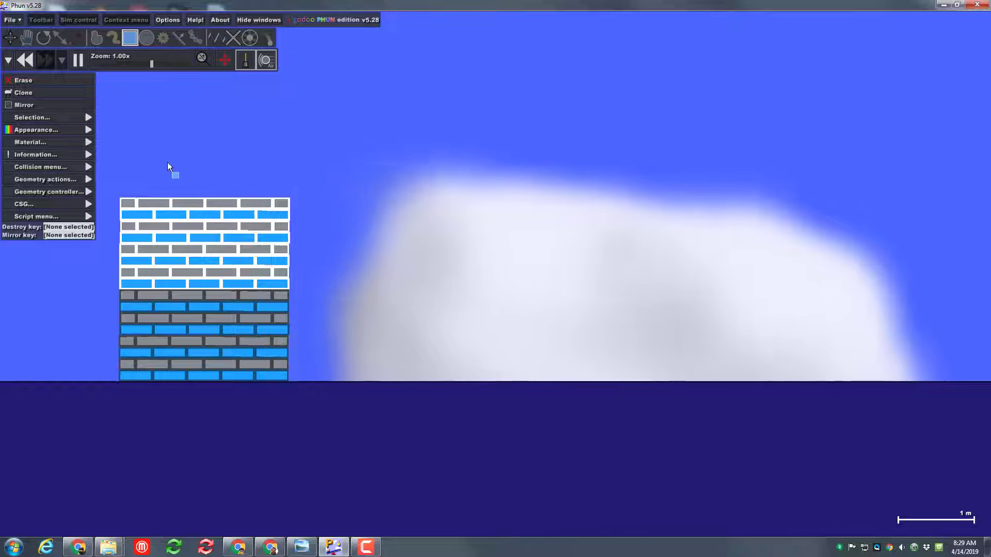
- Clone both stacked walls and stack them on top to make a taller tower
drag(105, 166, 343, 416)
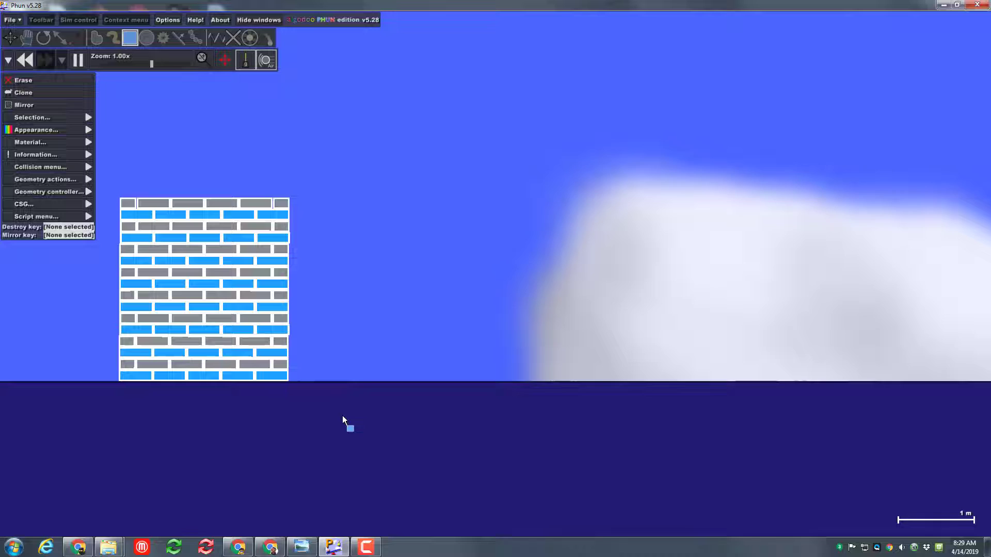
mouse_move(41, 129)
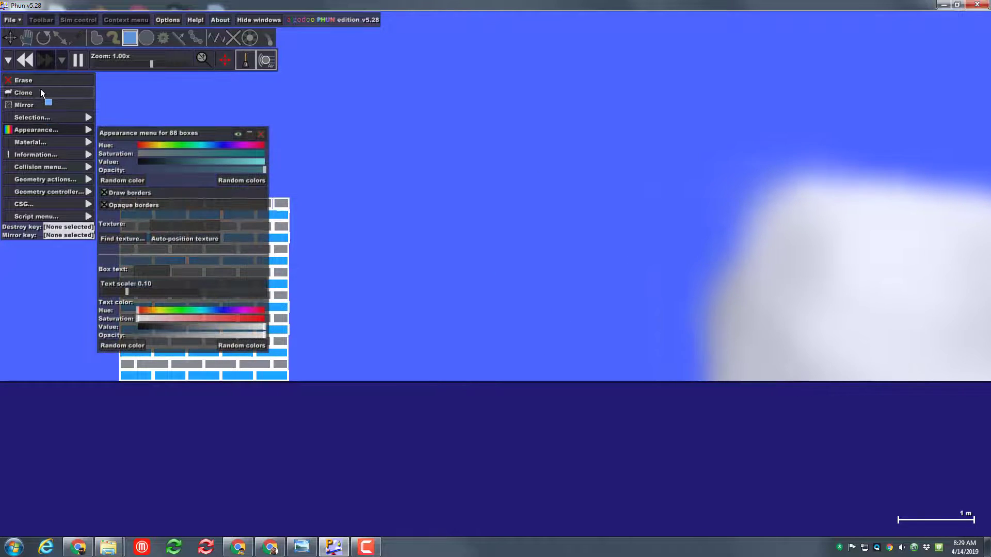
click(46, 94)
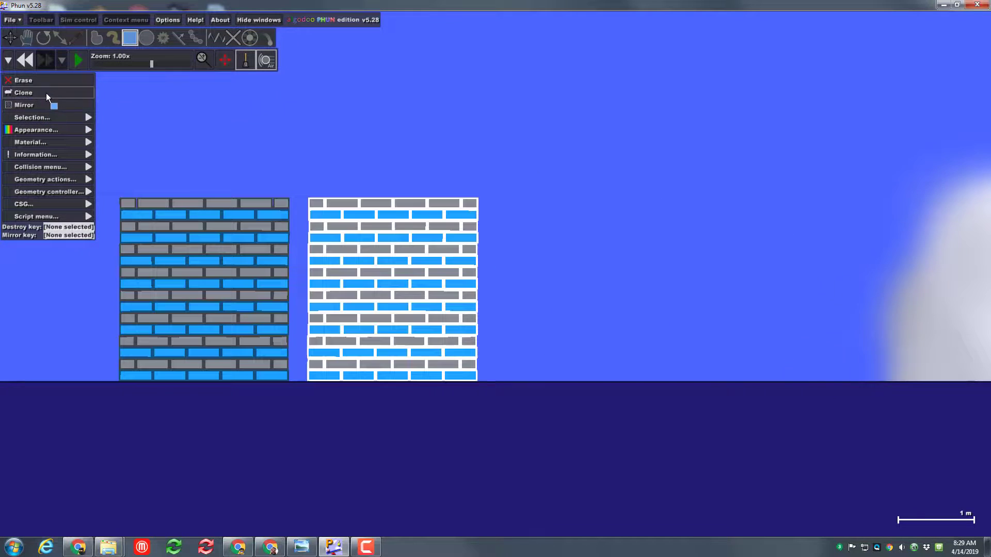
mouse_move(368, 324)
mouse_down()
mouse_move(306, 152)
mouse_move(180, 135)
mouse_up()
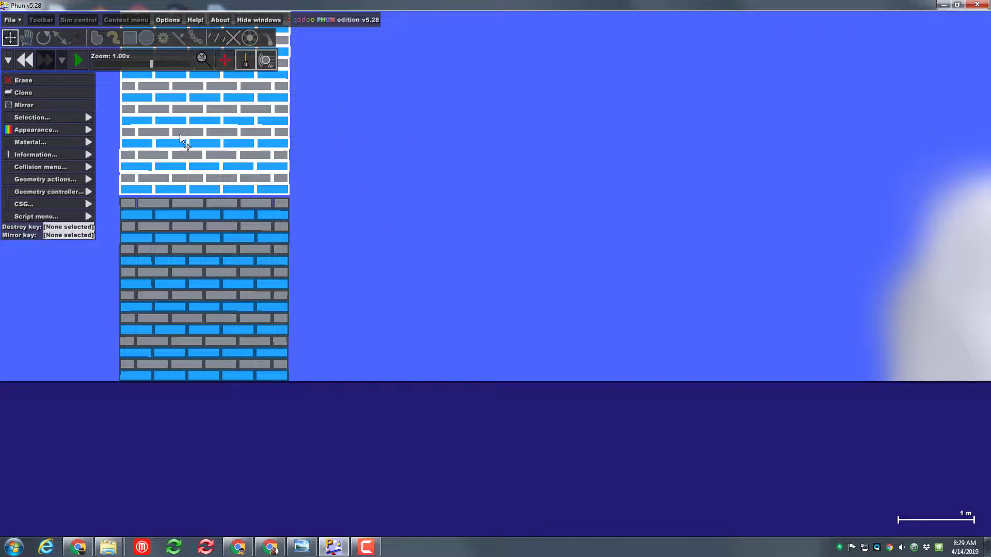
key(b)
click(81, 56)
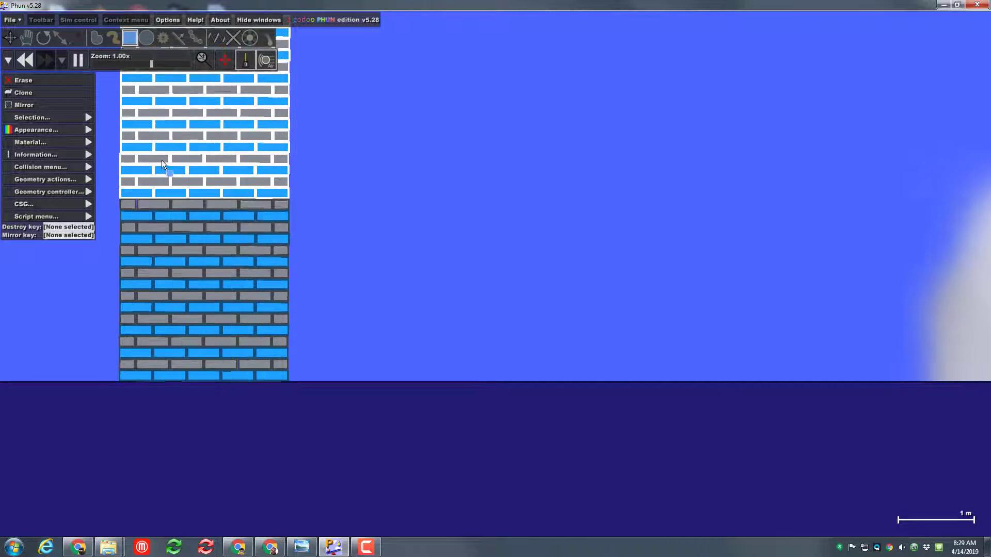
click(79, 59)
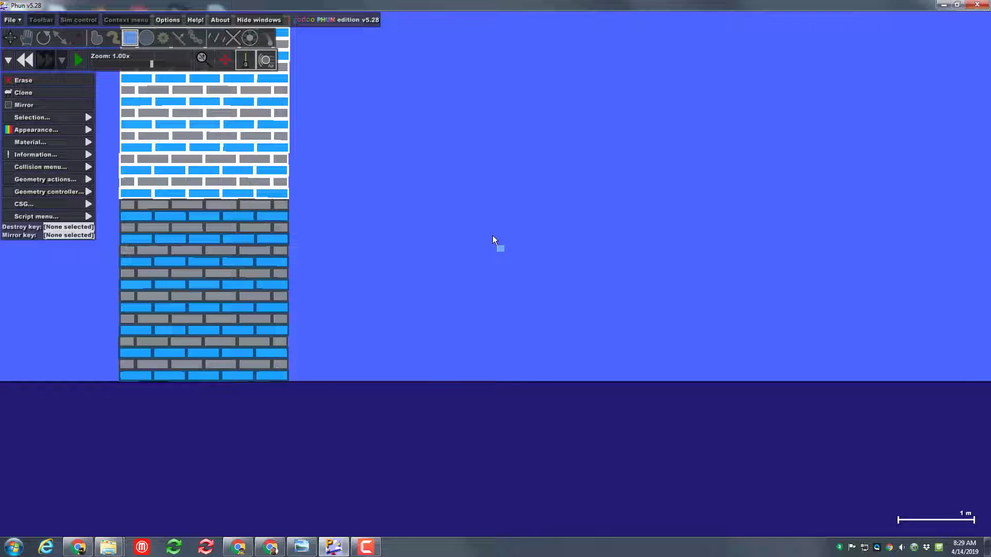
- Uncheck Collision group A for the green box beside the tower
scroll(509, 183, down, 2)
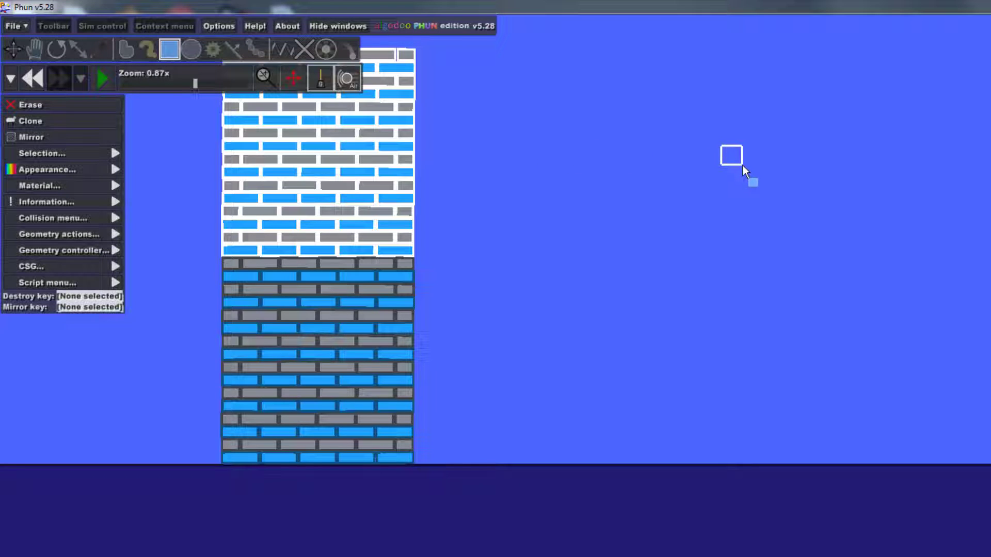
click(735, 155)
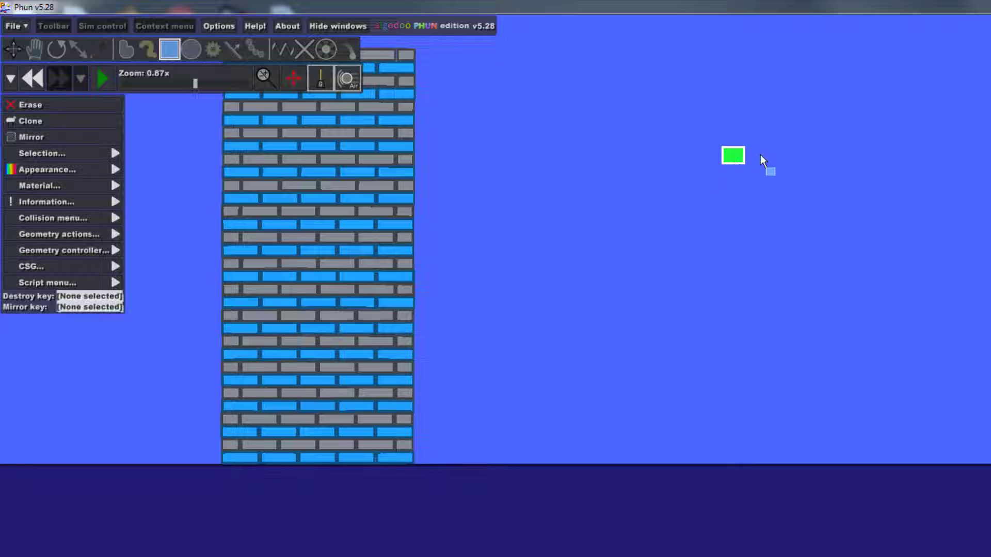
mouse_move(84, 154)
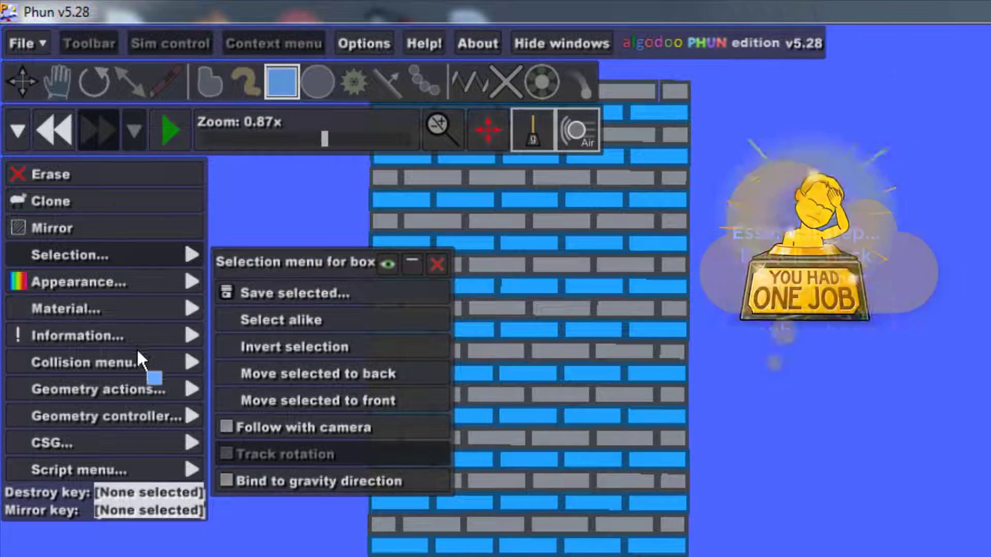
mouse_move(86, 219)
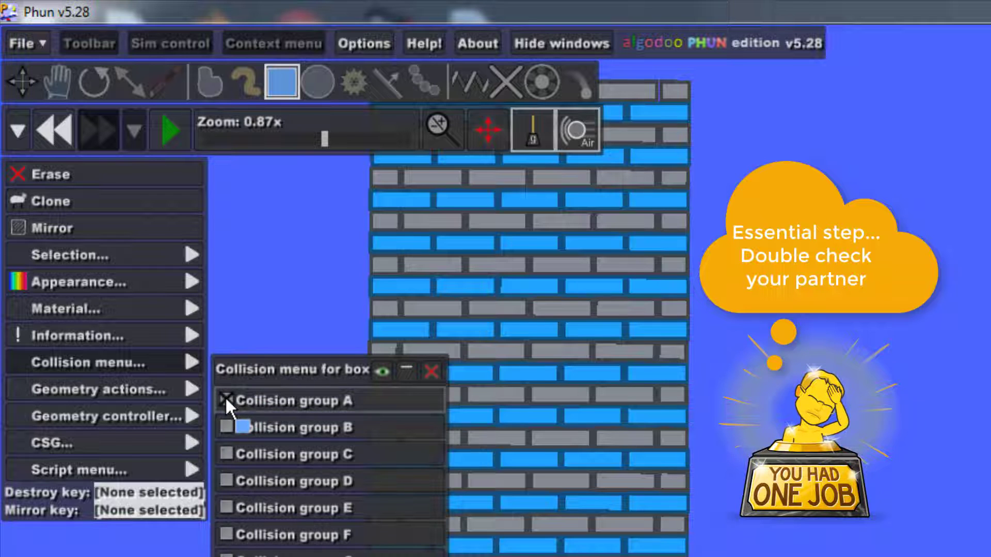
click(226, 400)
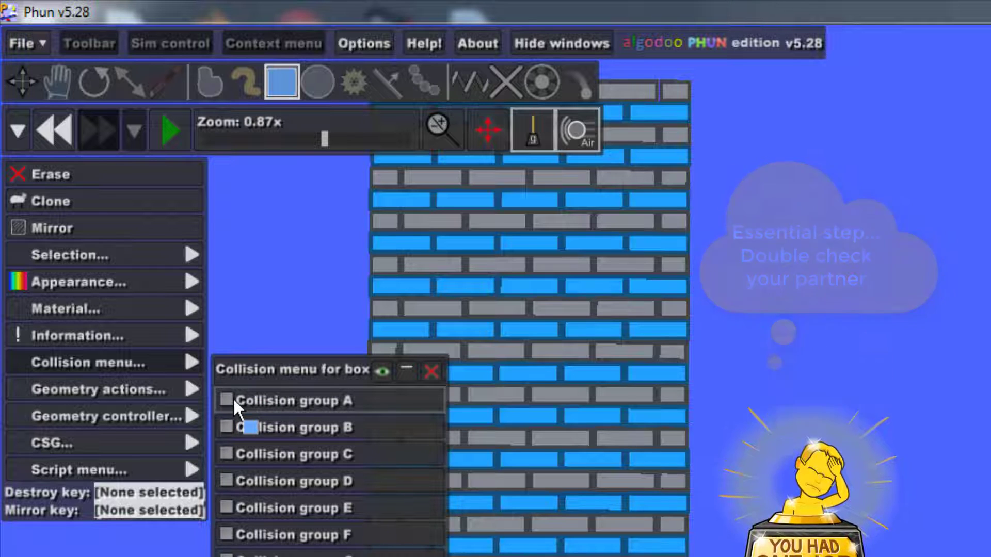
- Fixate the green box in place and briefly run the simulation to test it
click(504, 82)
scroll(929, 200, up, 1)
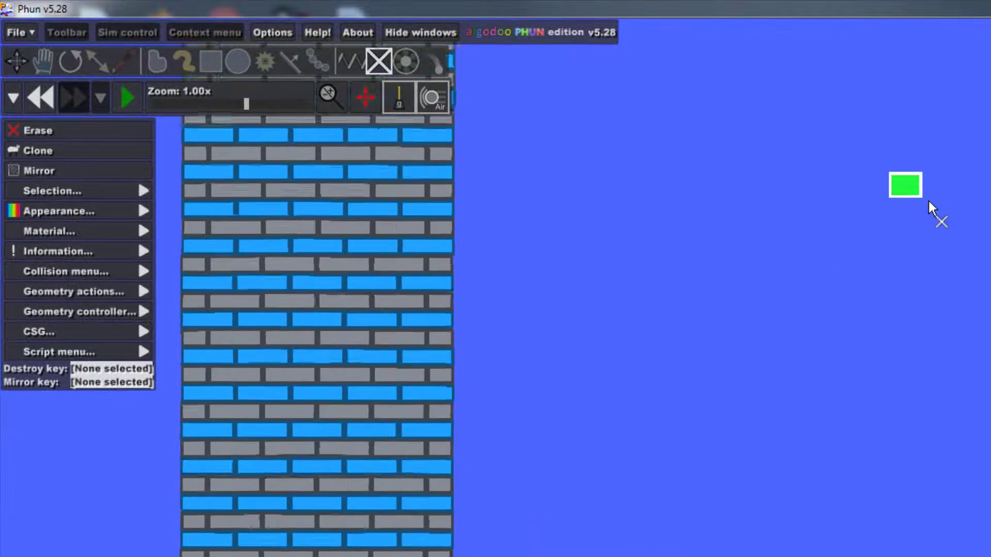
scroll(908, 186, up, 3)
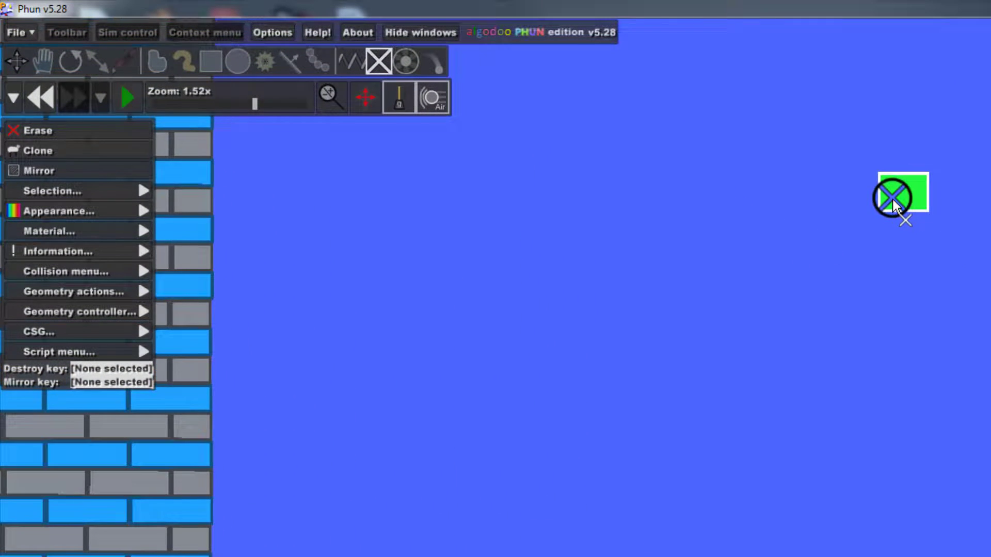
scroll(893, 199, down, 3)
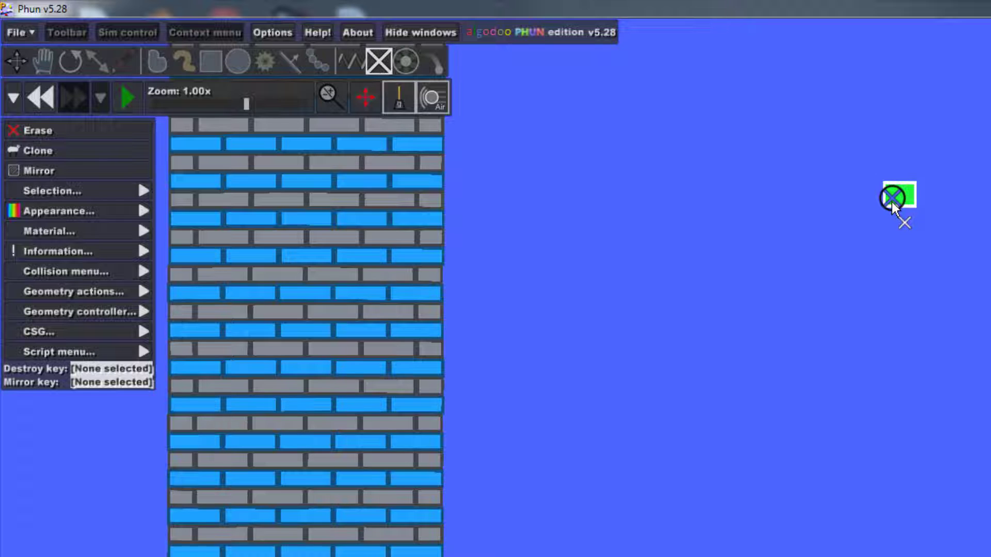
click(892, 200)
click(128, 98)
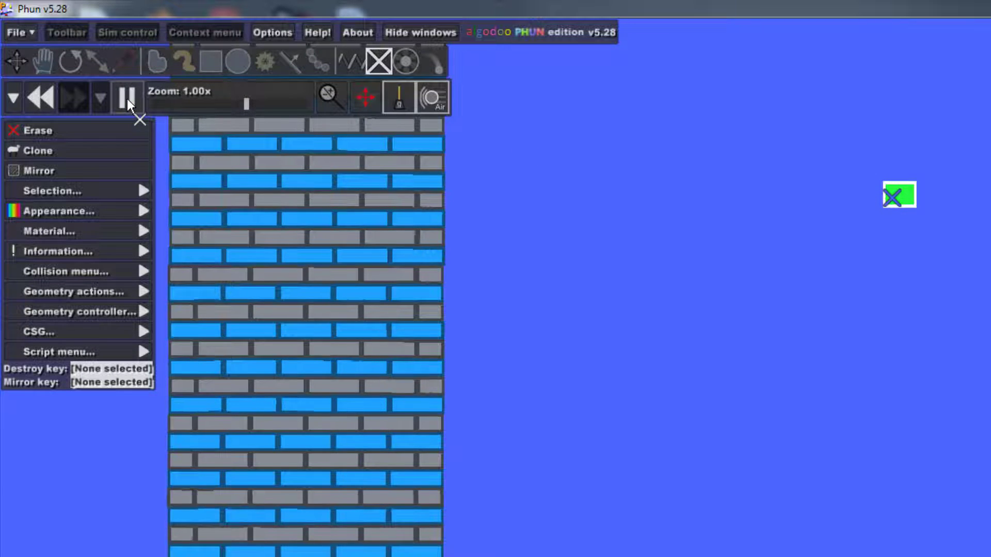
click(127, 98)
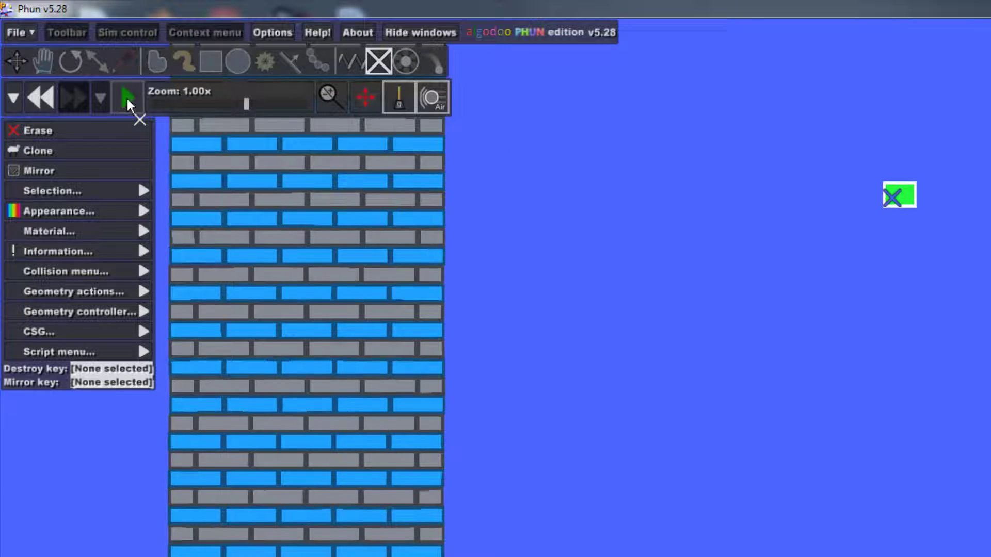
- Clone the fixed green box and move the copy directly below the original
click(211, 61)
drag(851, 155, 981, 262)
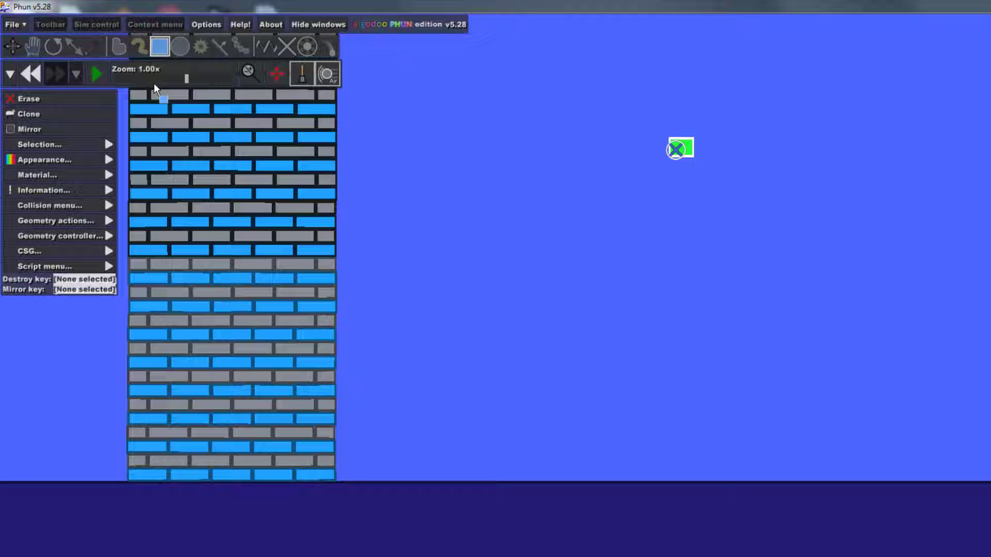
click(55, 114)
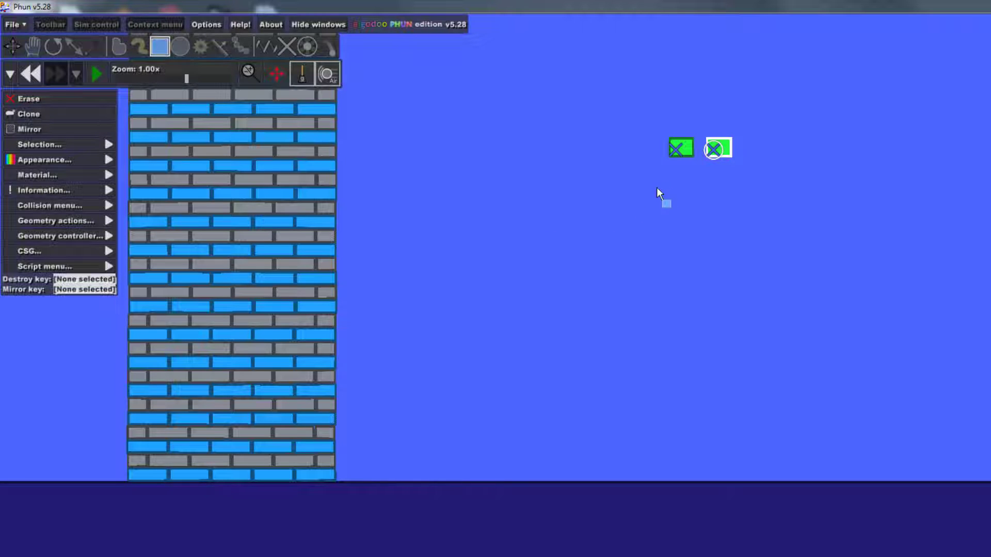
drag(728, 157, 686, 283)
key(b)
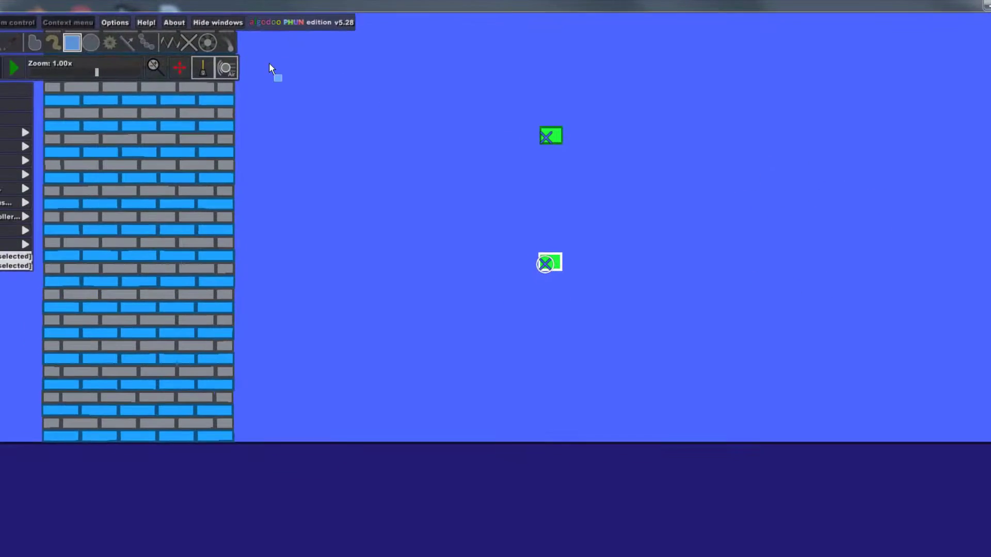
- Set the Brush tool to size 0.26 with Multi-draw enabled
click(79, 43)
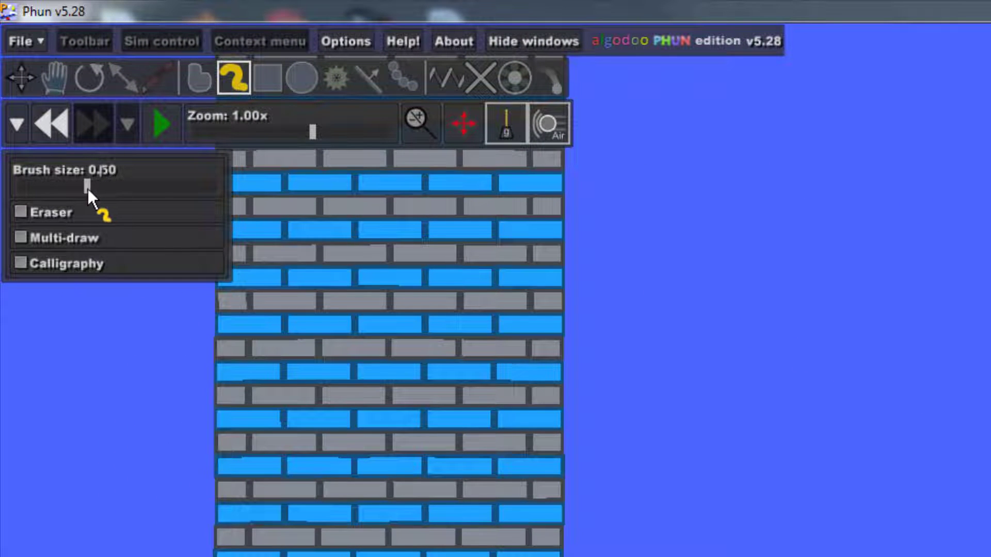
drag(84, 188, 59, 196)
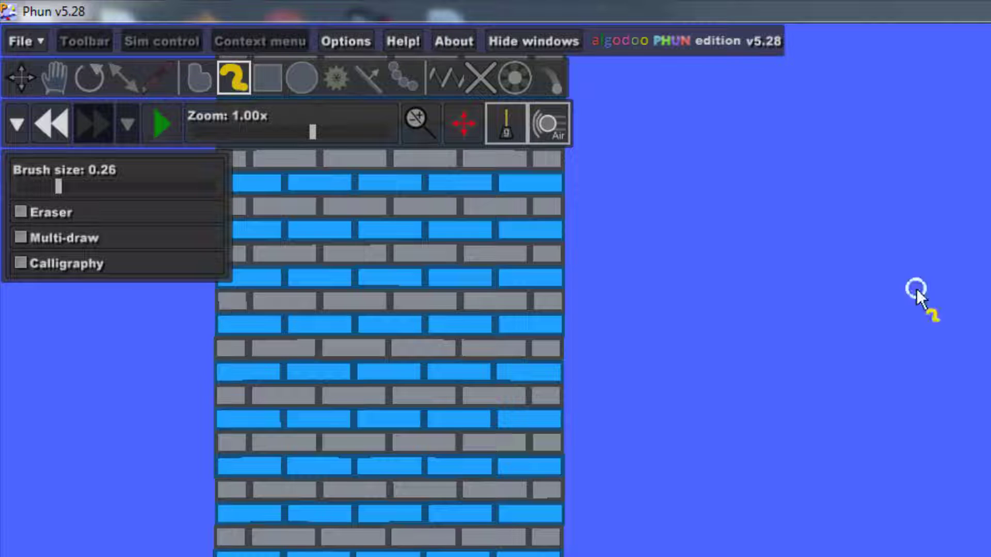
click(117, 239)
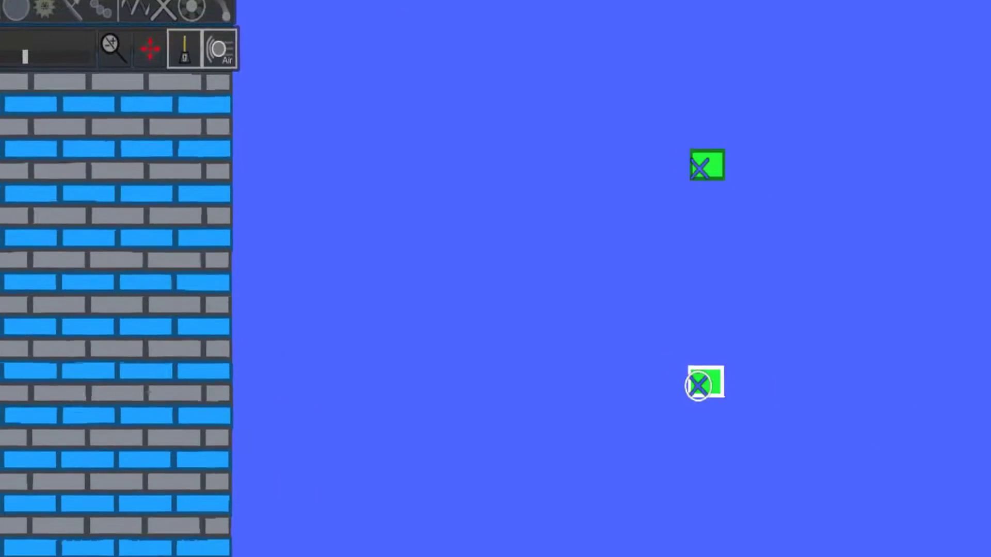
- Brush a U-shaped hook right of the boxes, adding a short angled tip at its top
click(768, 133)
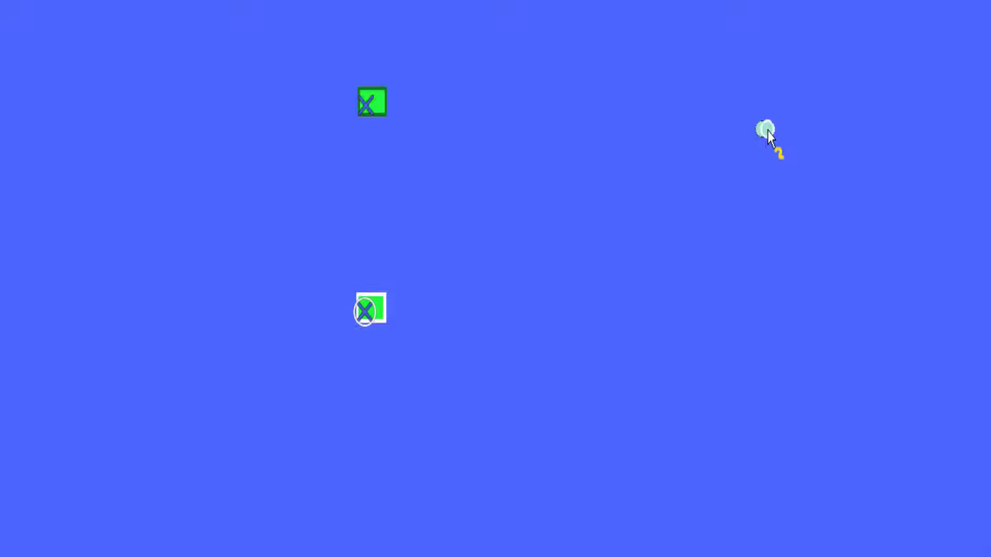
mouse_move(801, 131)
mouse_down()
mouse_move(854, 138)
mouse_move(883, 178)
mouse_move(889, 223)
mouse_move(862, 270)
mouse_move(752, 281)
mouse_move(822, 284)
mouse_move(778, 268)
mouse_up()
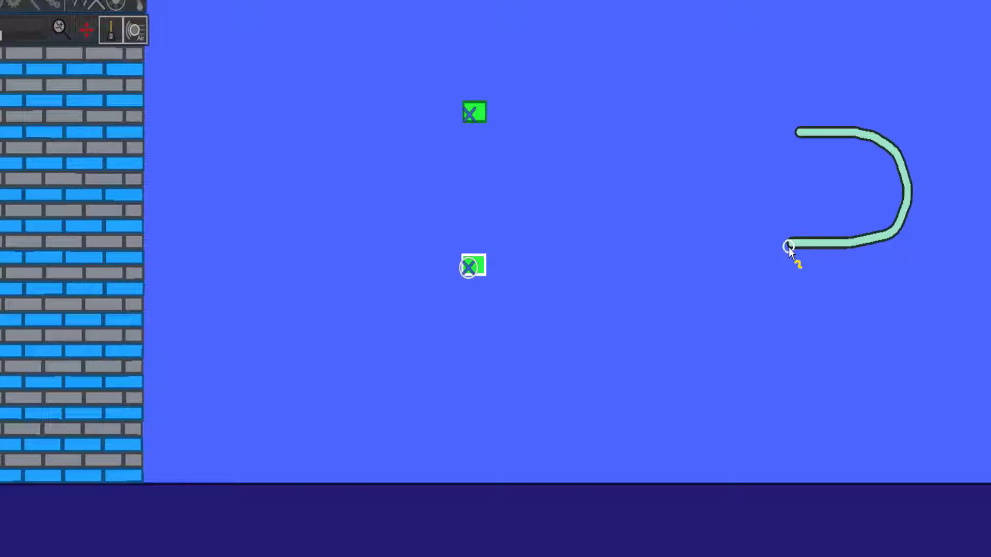
scroll(819, 215, up, 1)
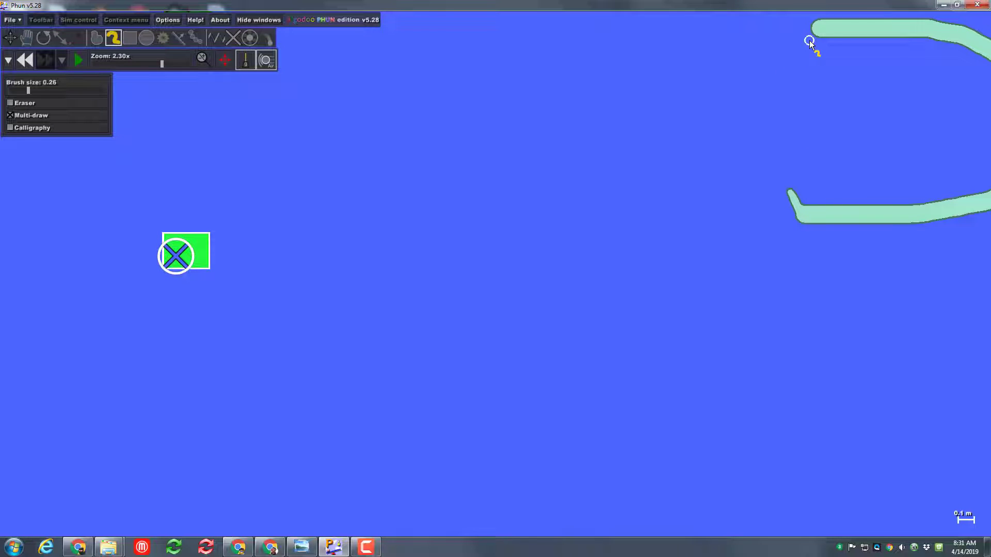
drag(810, 42, 806, 51)
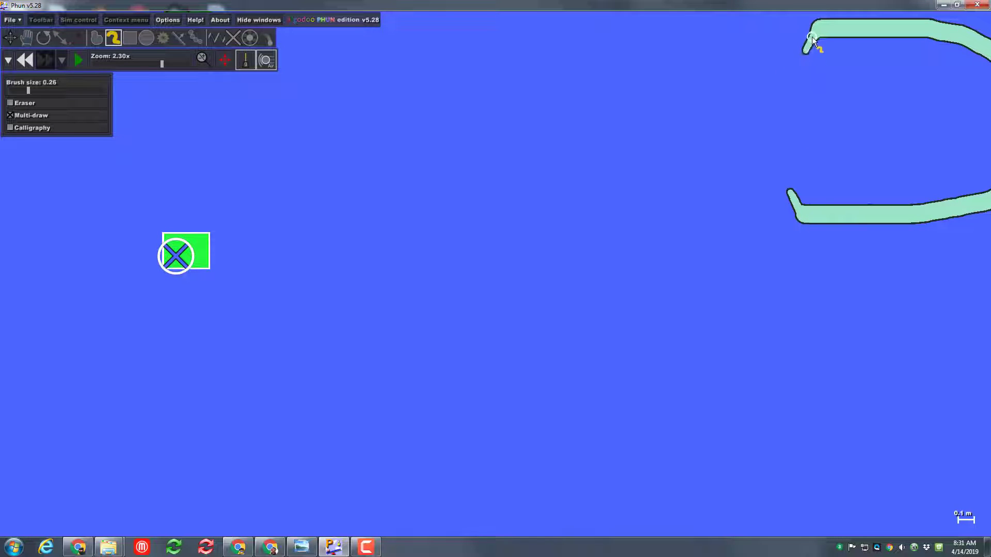
scroll(824, 155, down, 4)
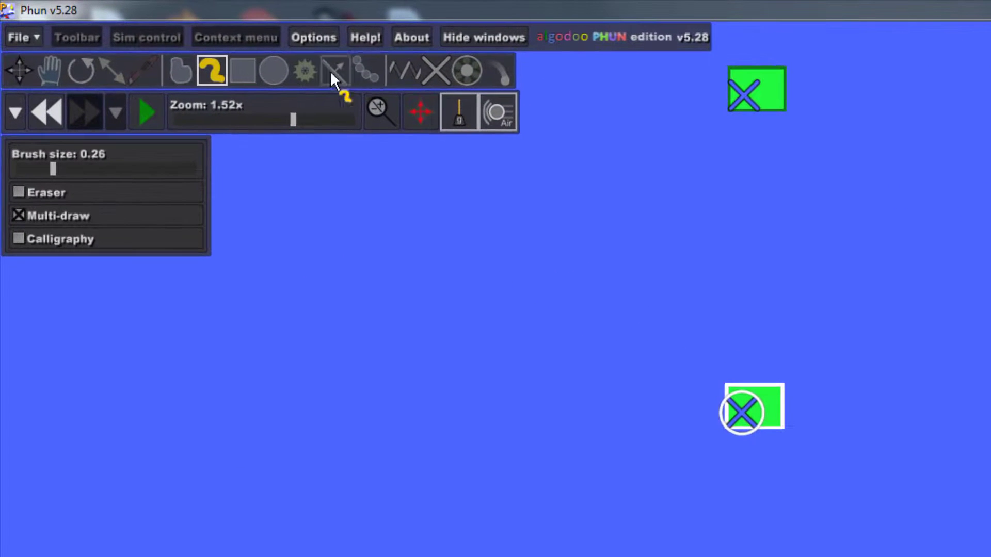
- Connect springs from the upper and lower green boxes to the hook's ends
click(409, 70)
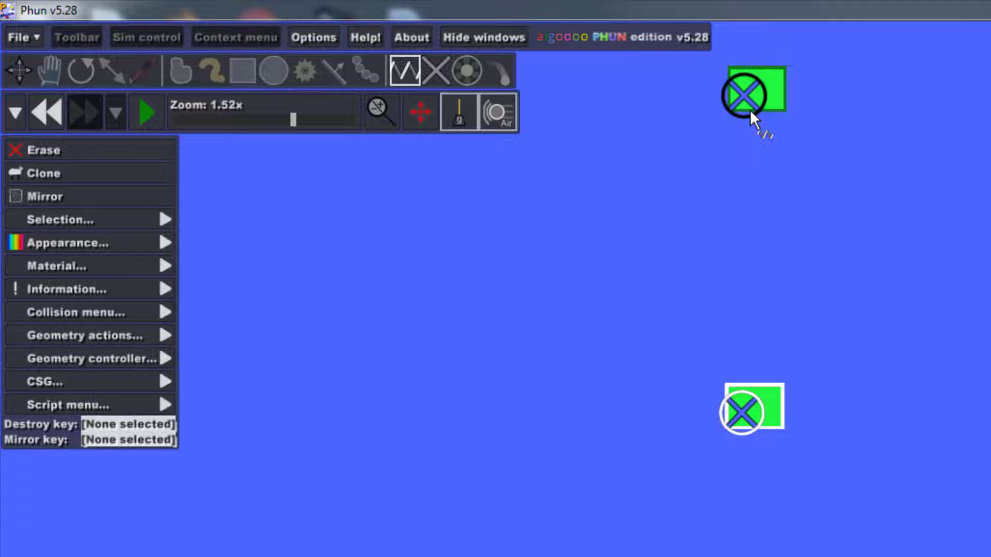
drag(769, 92, 828, 71)
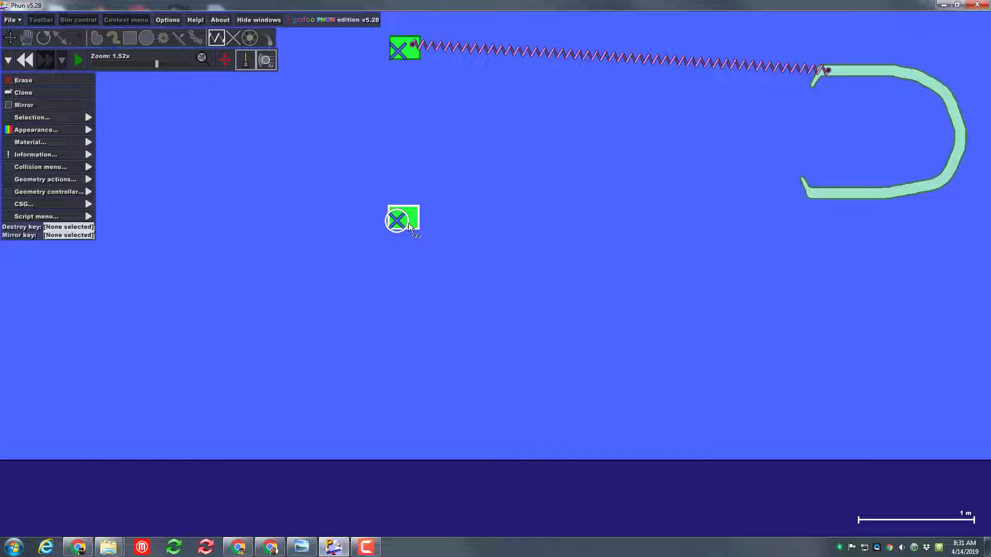
drag(409, 224, 817, 192)
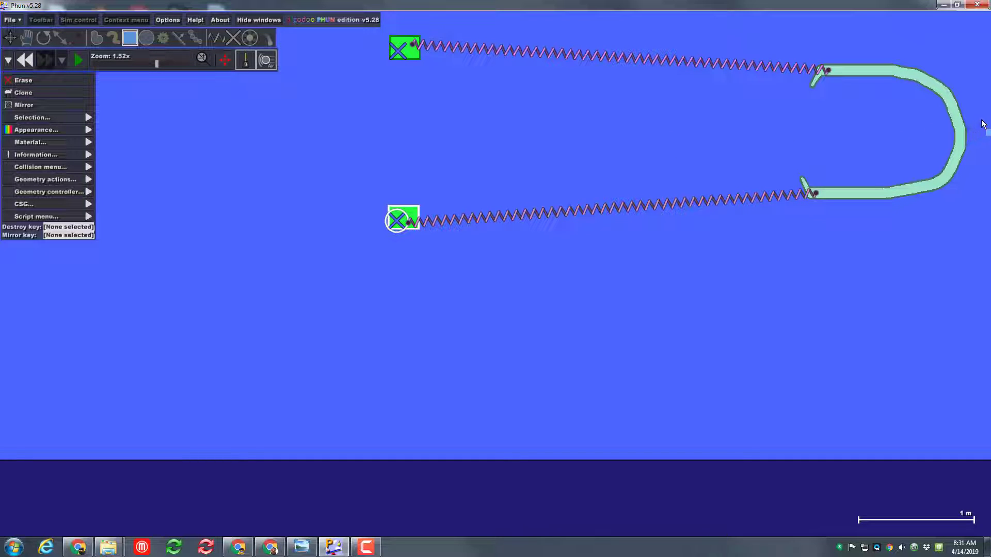
- Draw a small box at the hook, fixate it to the background, and pin the hook to it
mouse_move(982, 122)
mouse_down()
mouse_move(972, 164)
mouse_move(958, 144)
mouse_up()
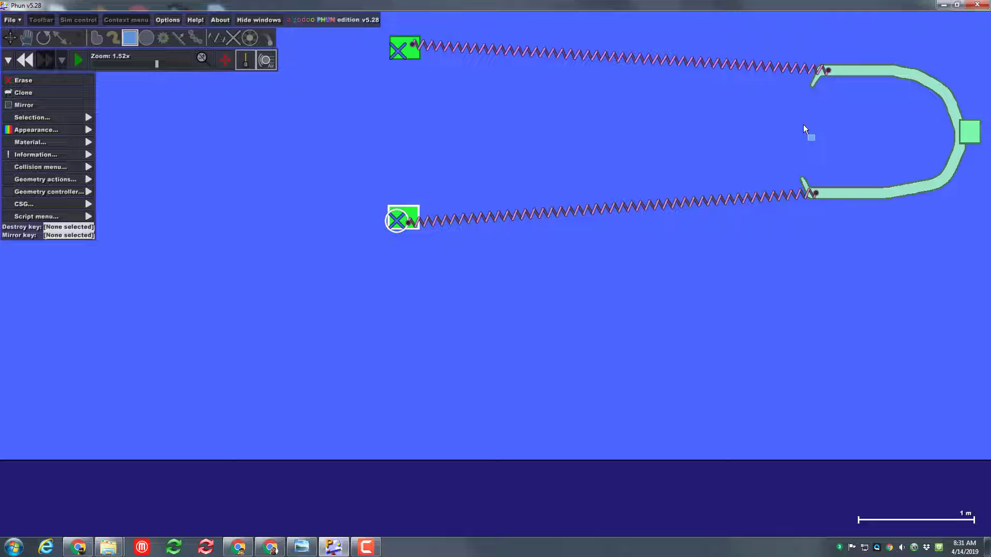
click(232, 39)
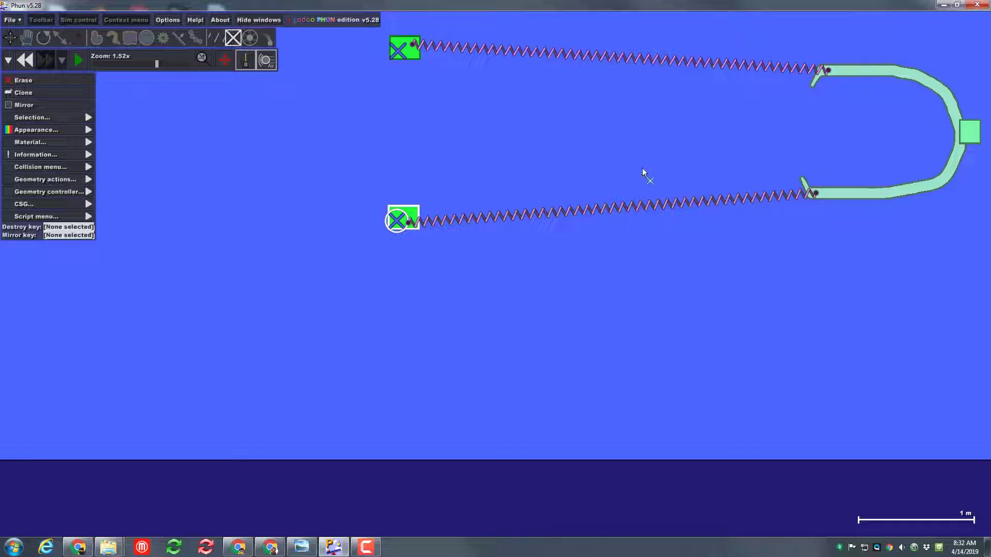
scroll(963, 126, up, 5)
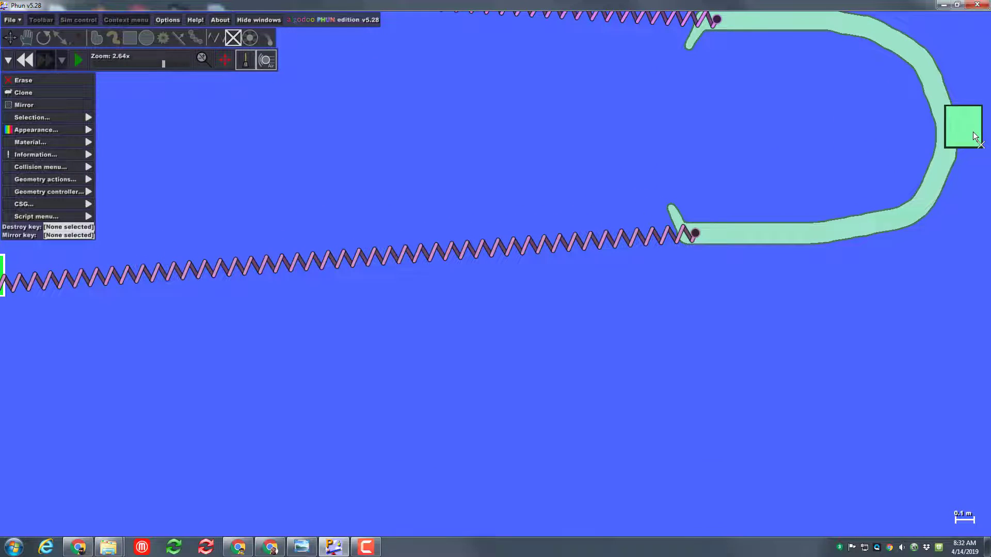
click(973, 132)
scroll(936, 141, up, 4)
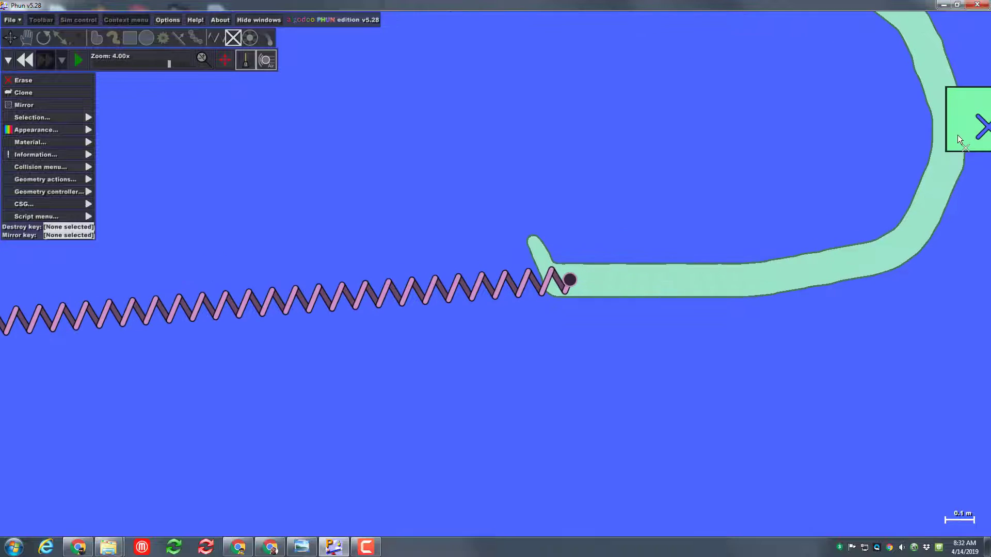
click(952, 142)
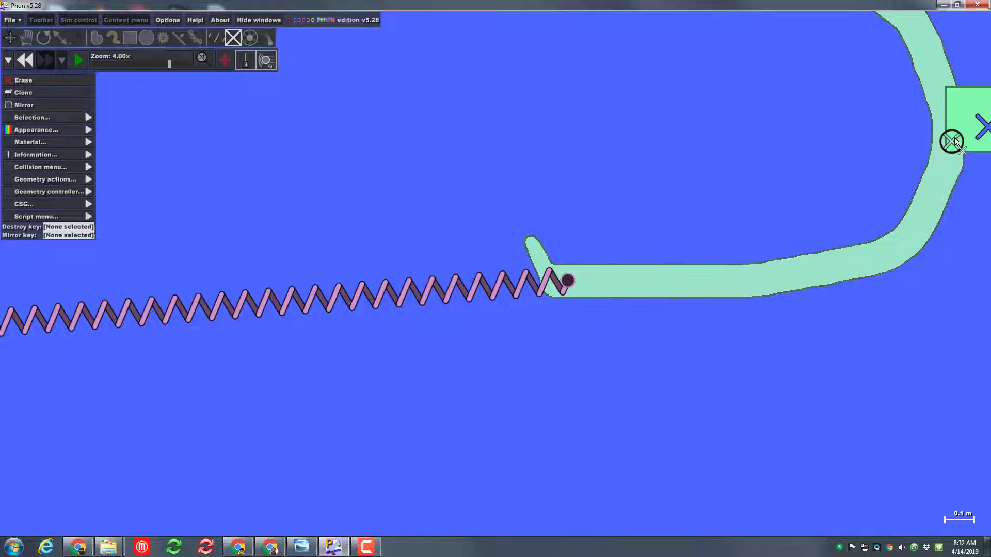
scroll(942, 163, down, 1)
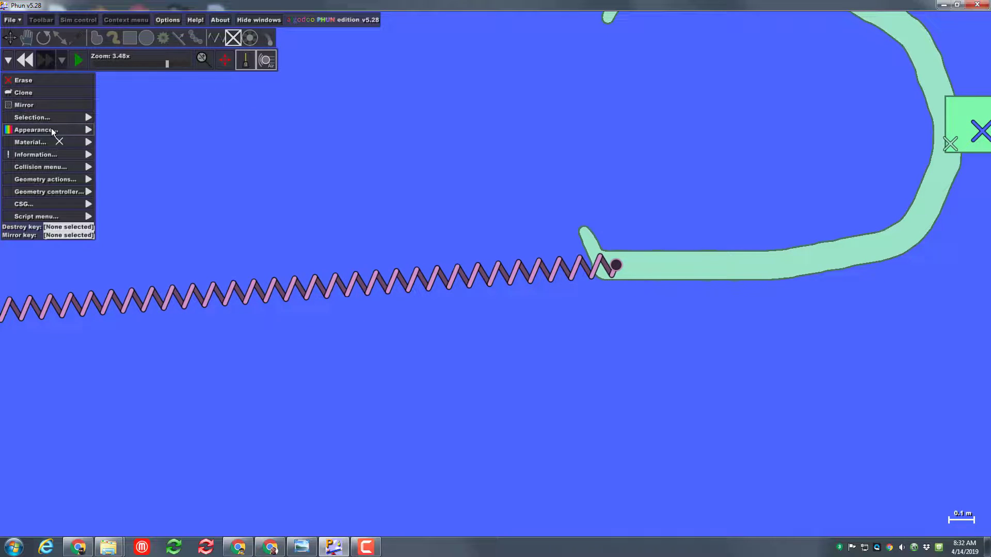
- Set the hook's Appearance hue to pink and saturation to maximum
mouse_move(52, 130)
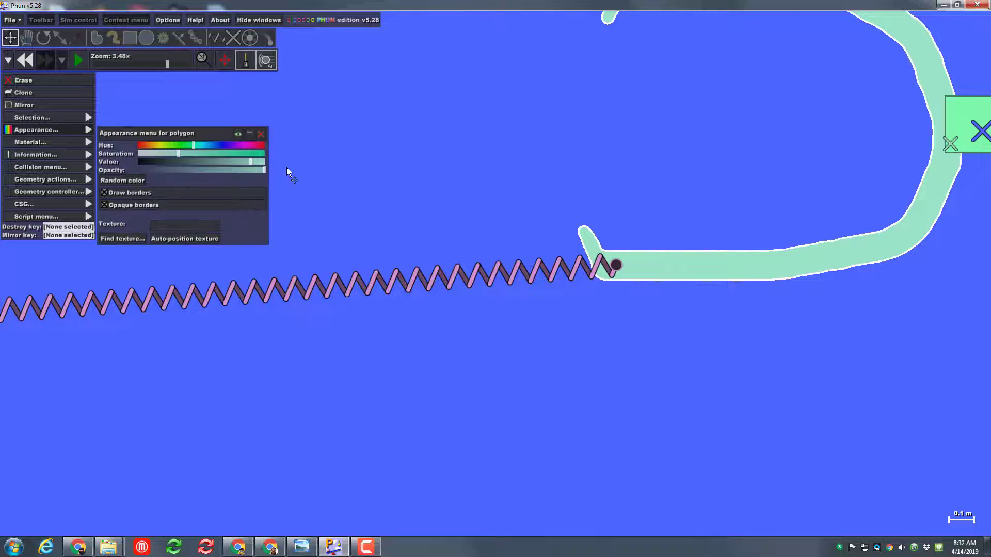
click(241, 145)
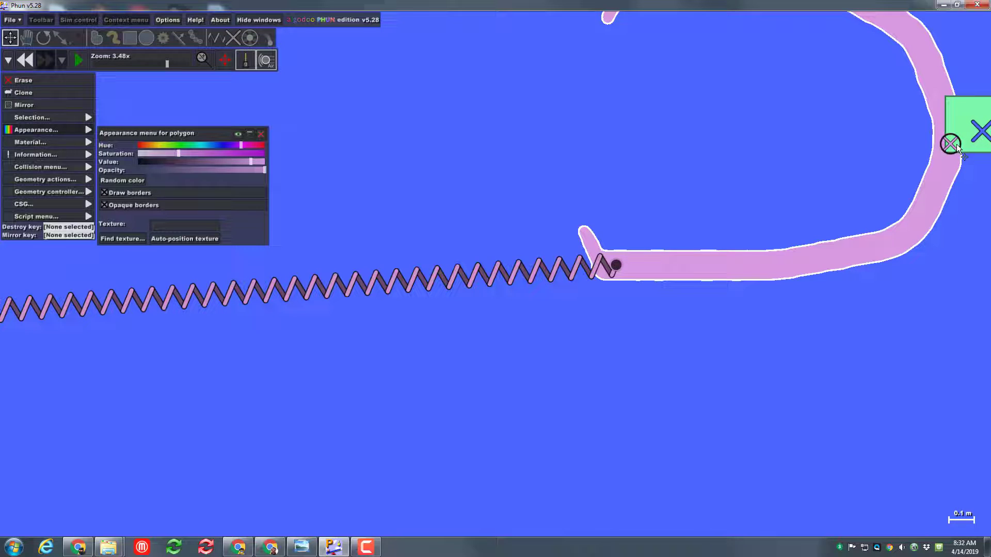
drag(230, 152, 257, 154)
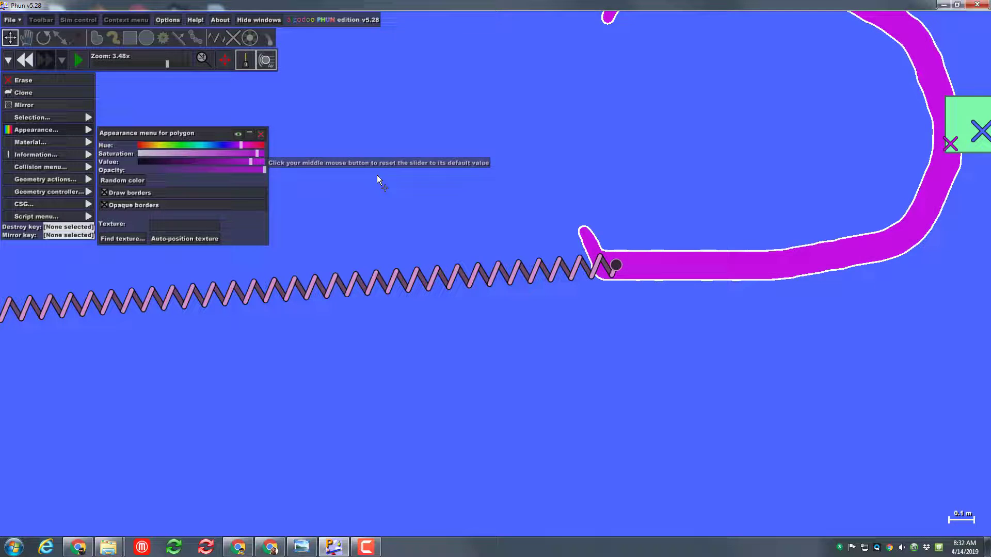
scroll(682, 155, down, 5)
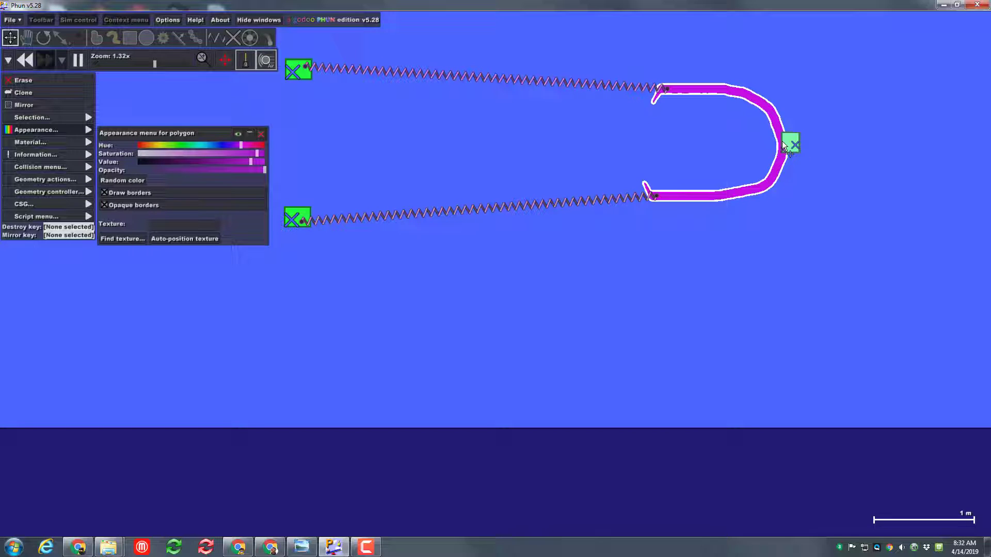
- Close Appearance, bring the wall into view, and set the top spring's target length to 1.3 m
click(262, 133)
scroll(273, 133, down, 5)
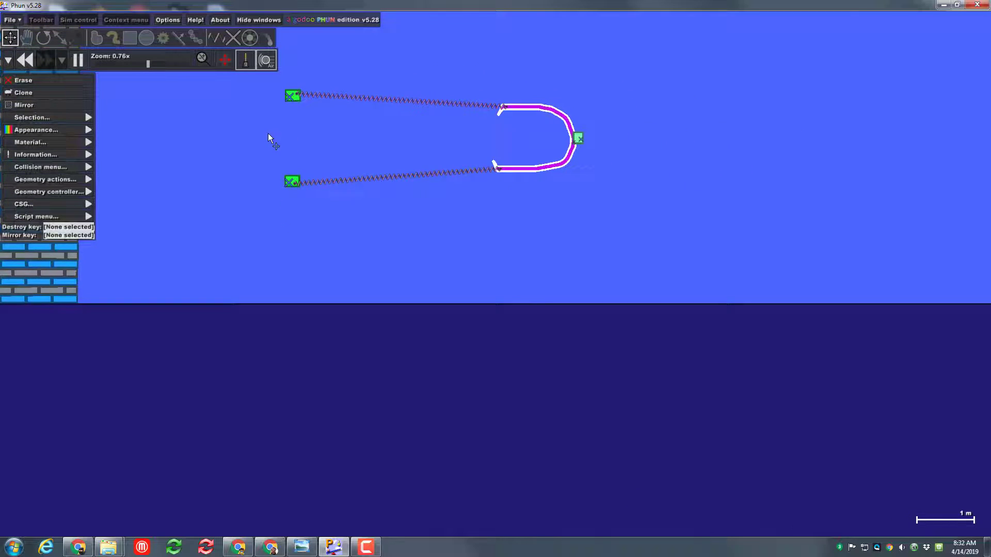
drag(268, 133, 445, 173)
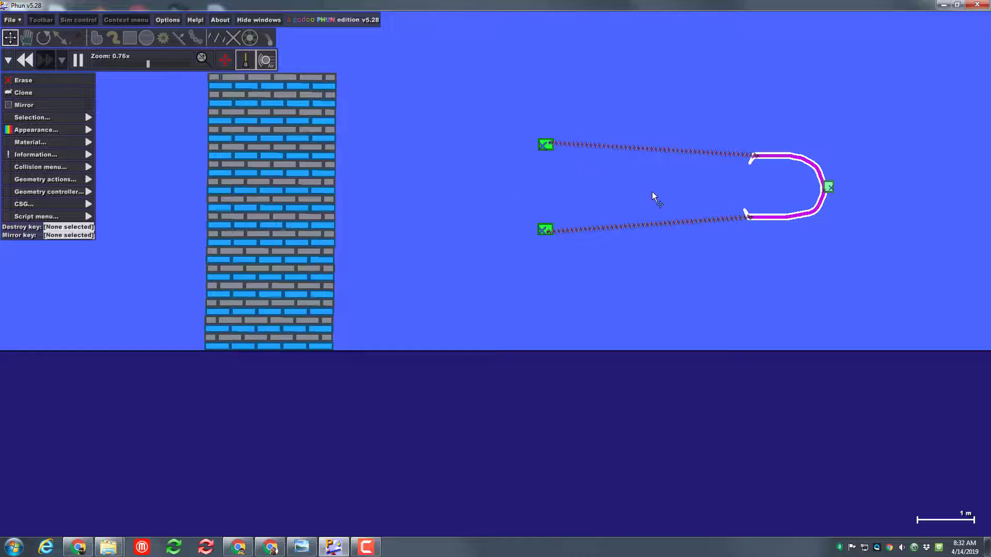
scroll(652, 194, up, 4)
click(618, 132)
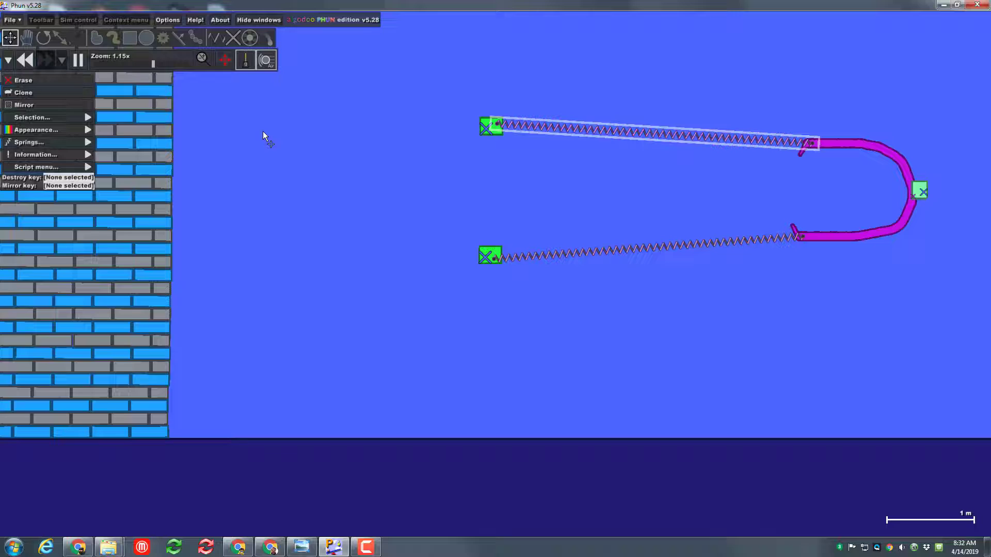
mouse_move(78, 143)
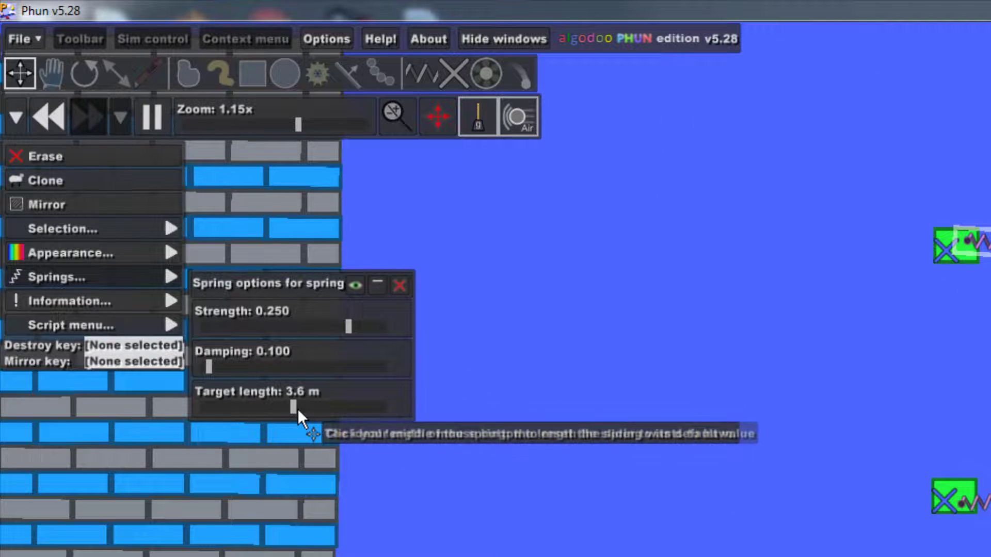
drag(297, 408, 256, 409)
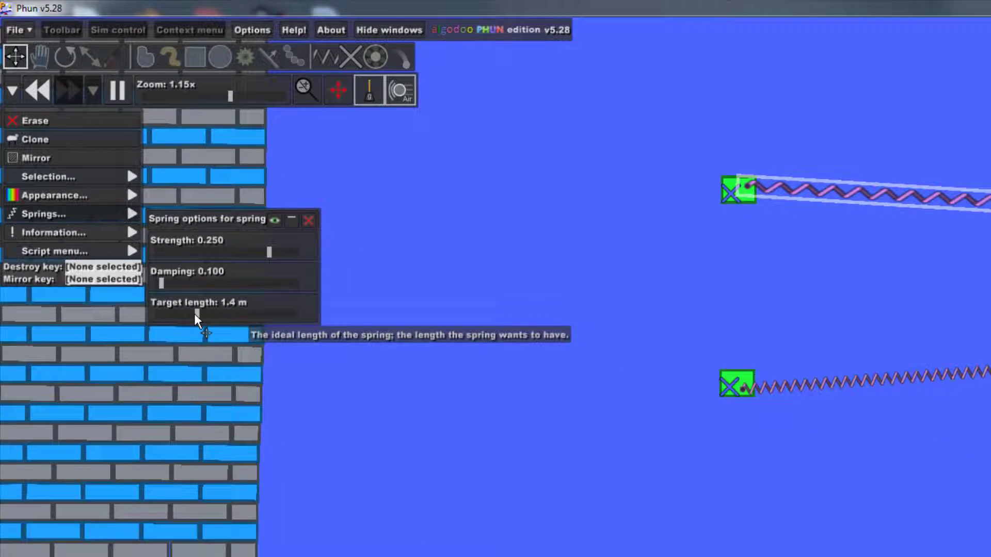
drag(197, 313, 194, 314)
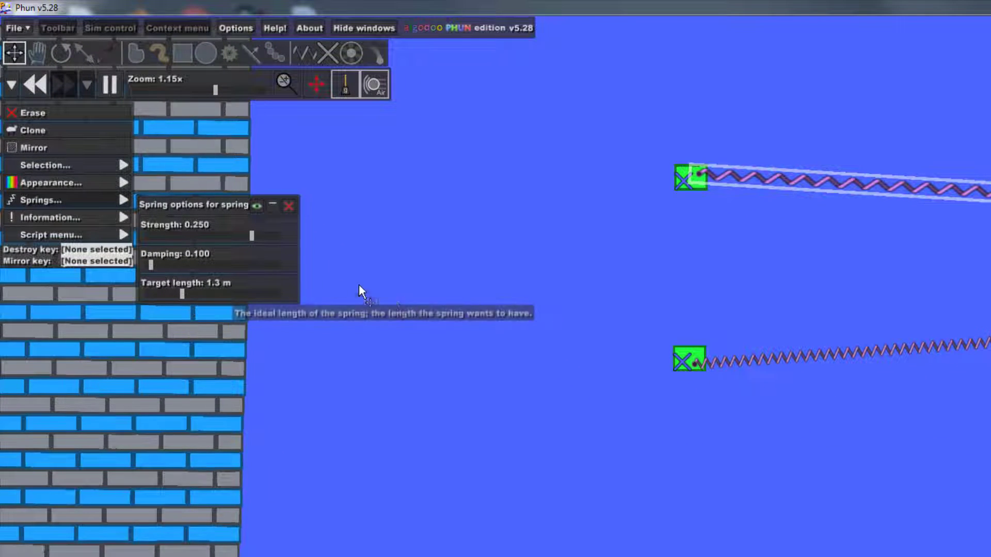
- Set the bottom spring's target length to 1.4 m
click(895, 348)
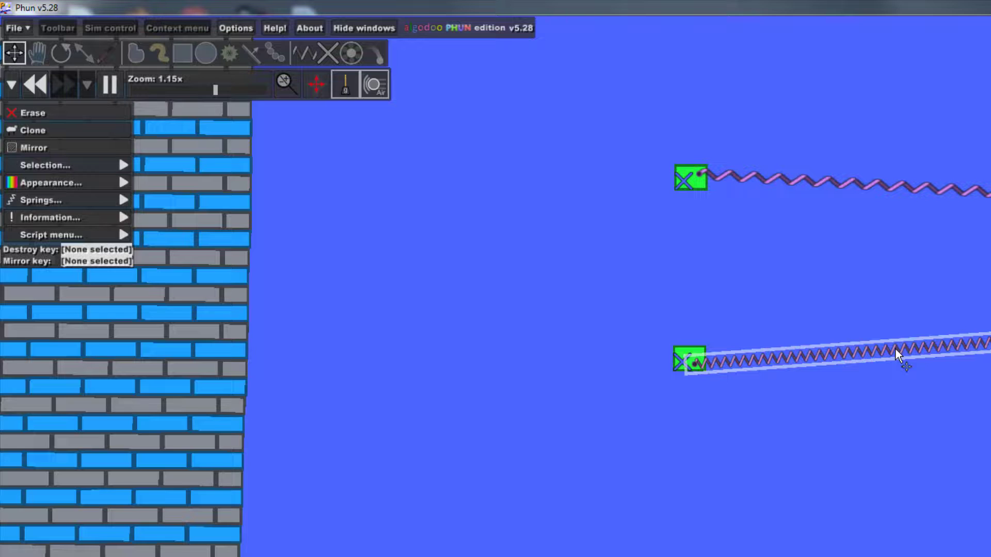
mouse_move(103, 201)
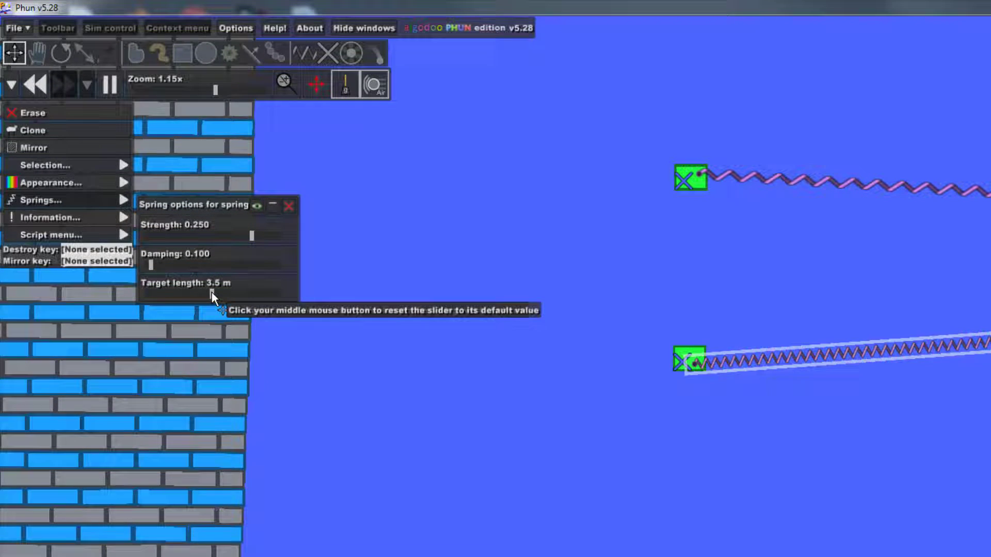
drag(212, 293, 184, 289)
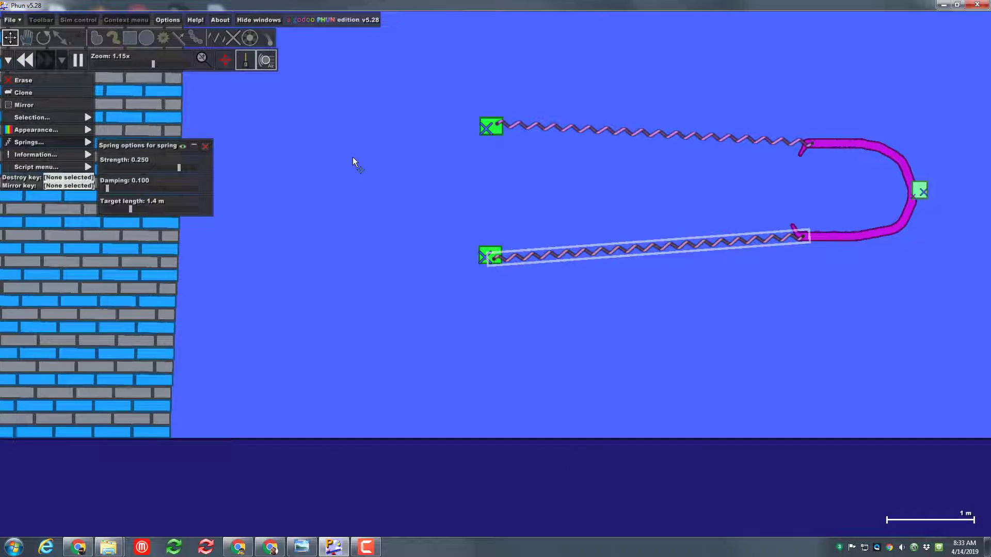
- Draw a small ball inside the pink hook
click(148, 39)
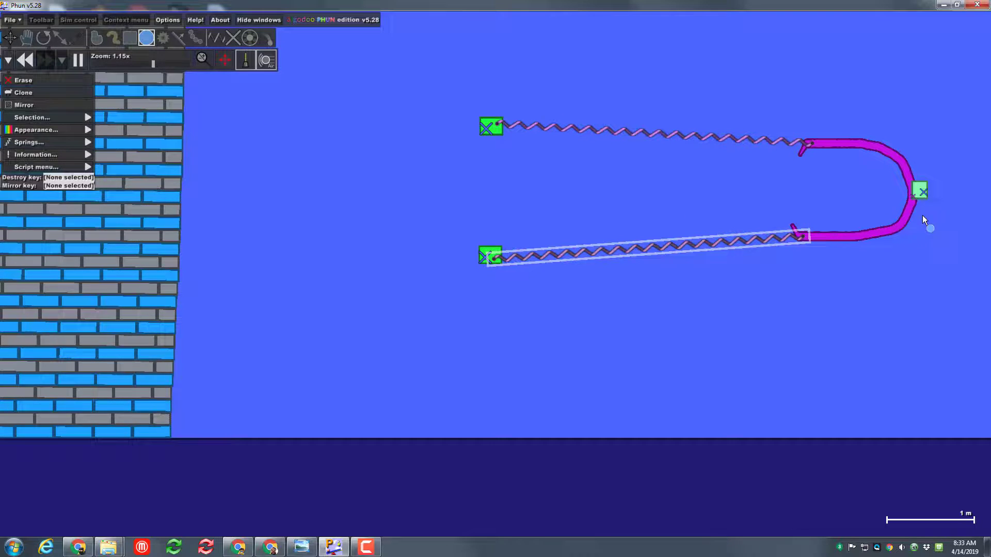
drag(870, 202, 865, 209)
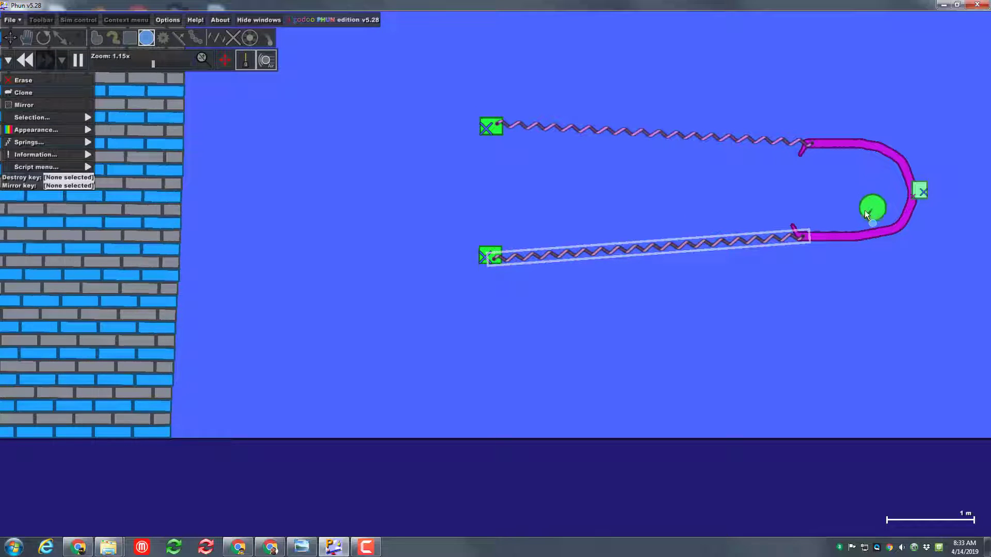
scroll(829, 212, down, 4)
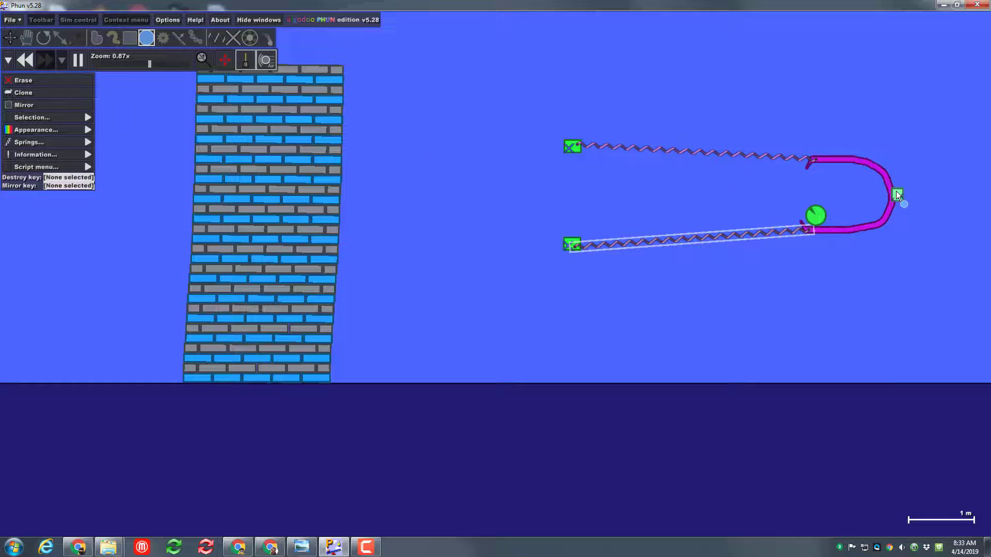
- Give the right-hand anchor box destroy key 1, then press 1 to fire the ball
click(897, 192)
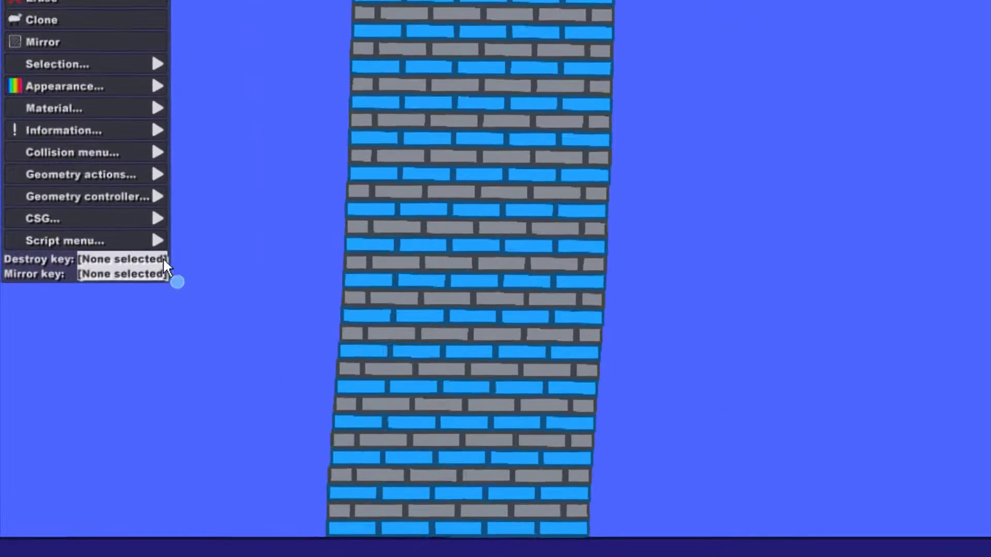
click(157, 260)
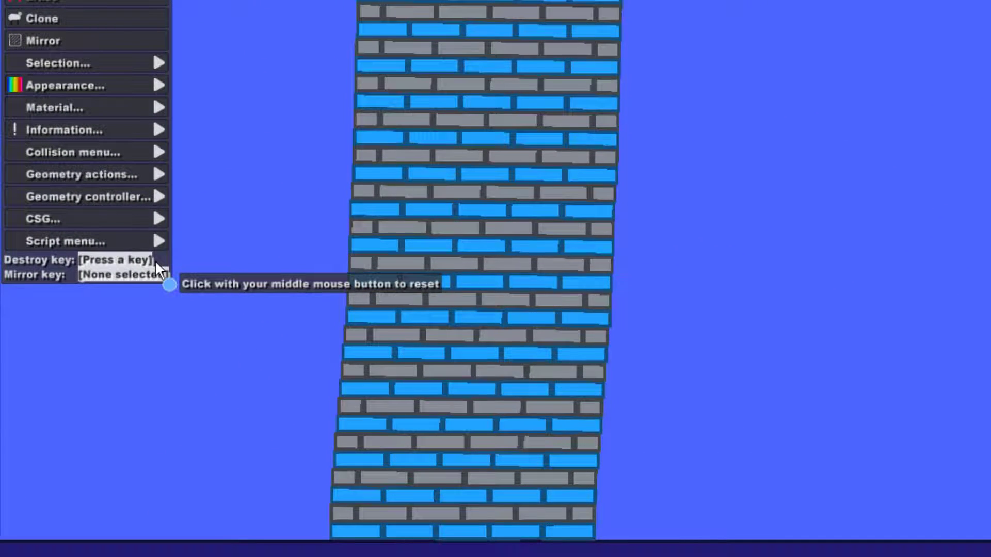
key(1)
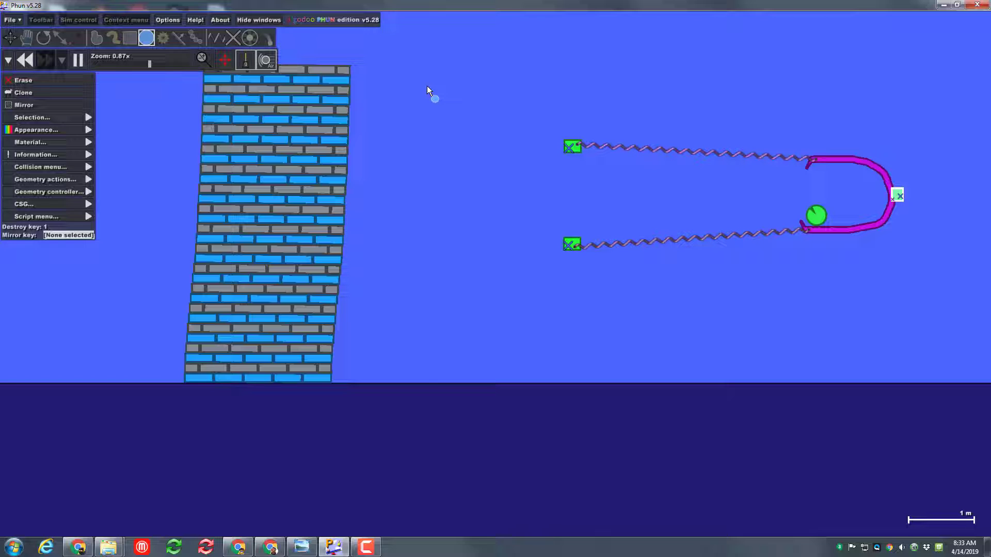
key(1)
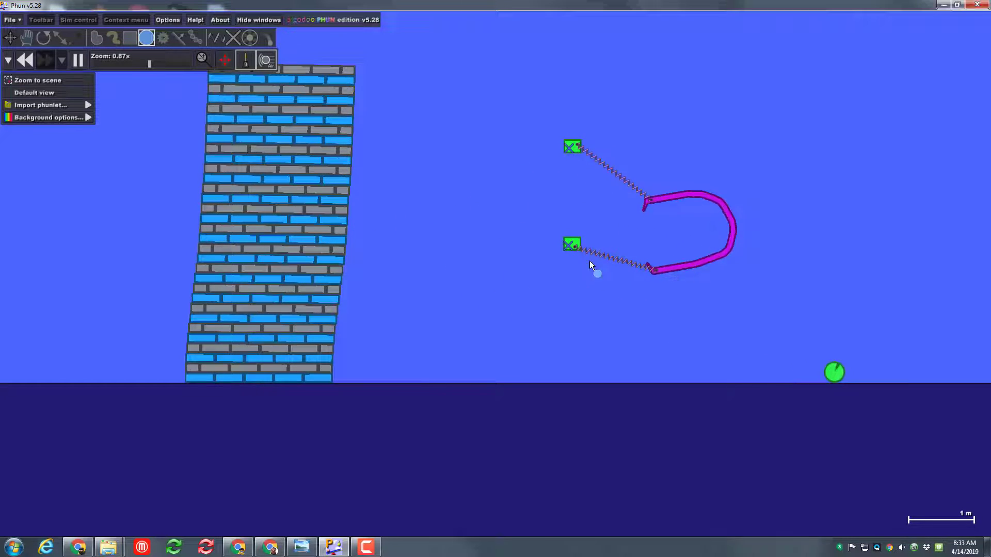
- Rewind to the loaded pose and cut the lower spring's target length from 1.35 m to 0.80 m
click(27, 61)
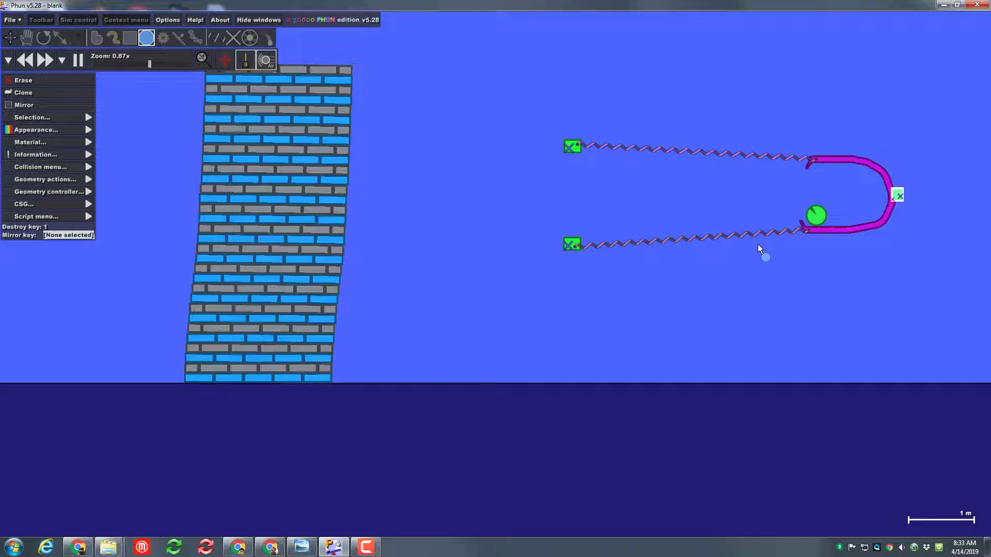
click(676, 240)
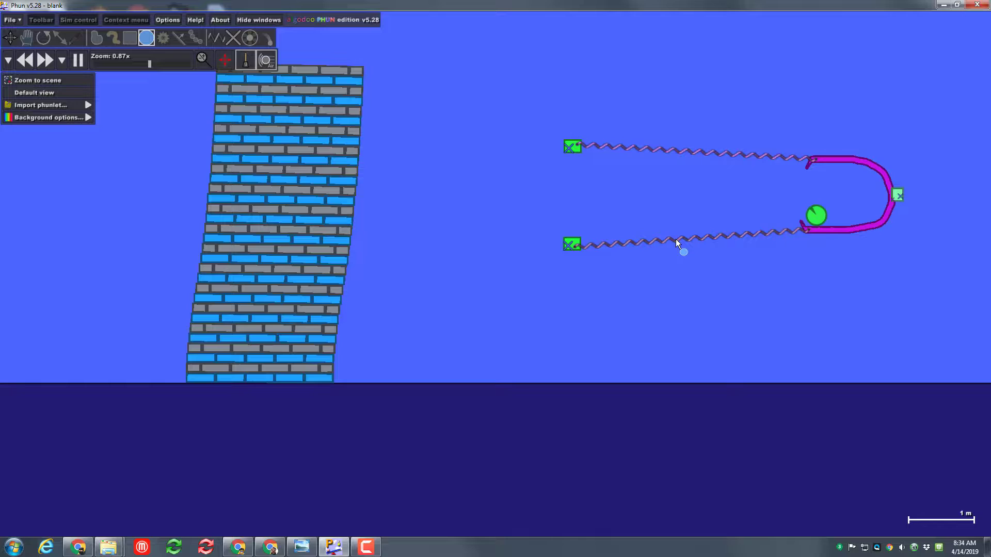
click(676, 239)
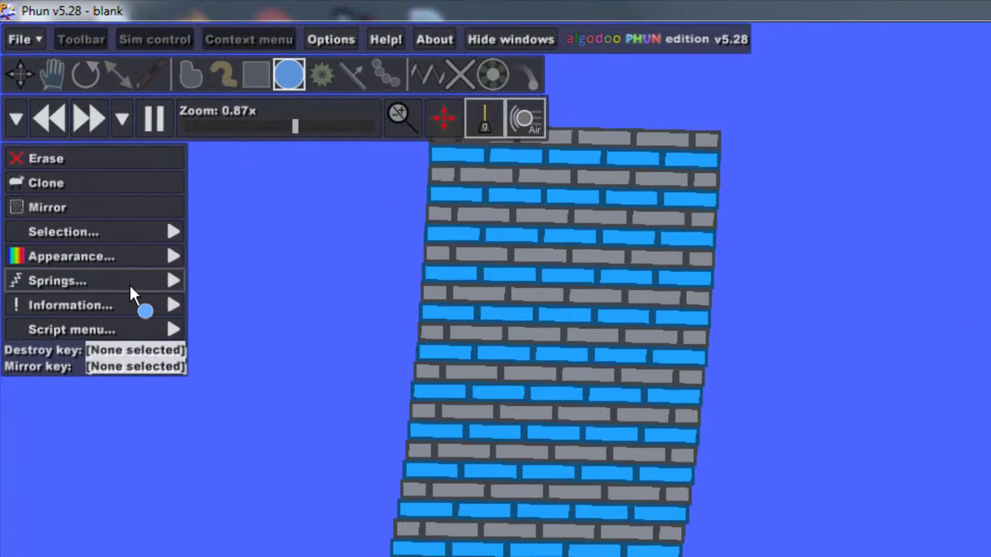
click(134, 271)
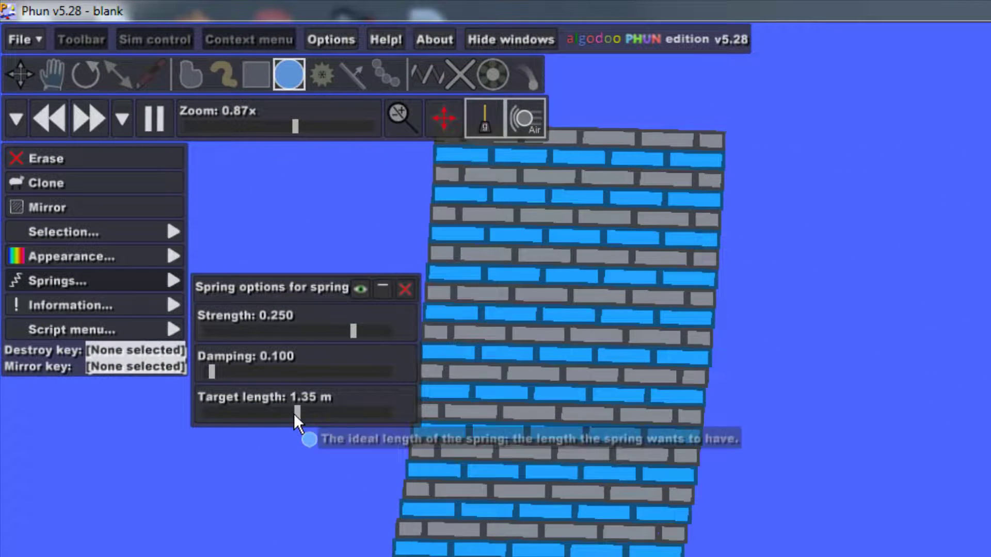
drag(296, 414, 276, 413)
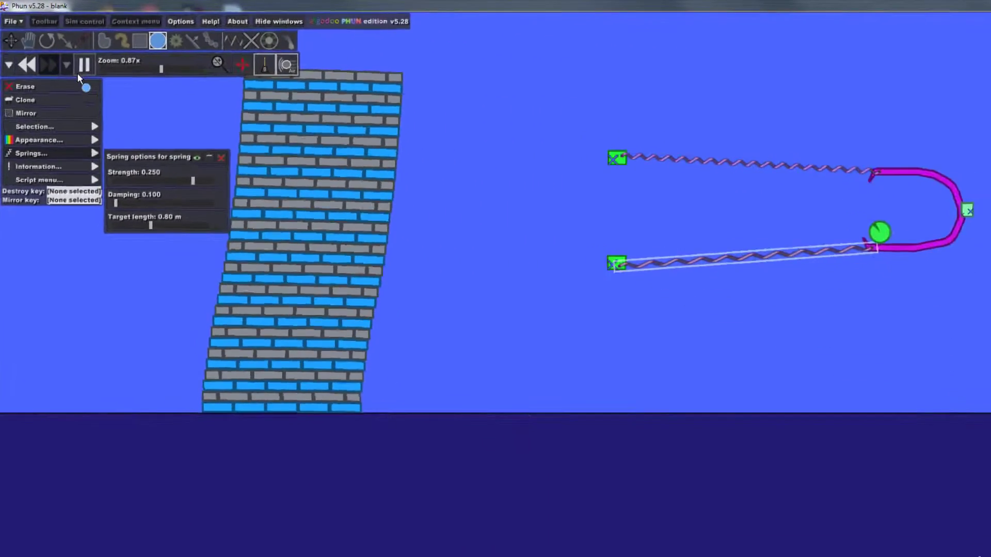
- Pause and draw a tall yellow box just right of the brick tower
click(154, 119)
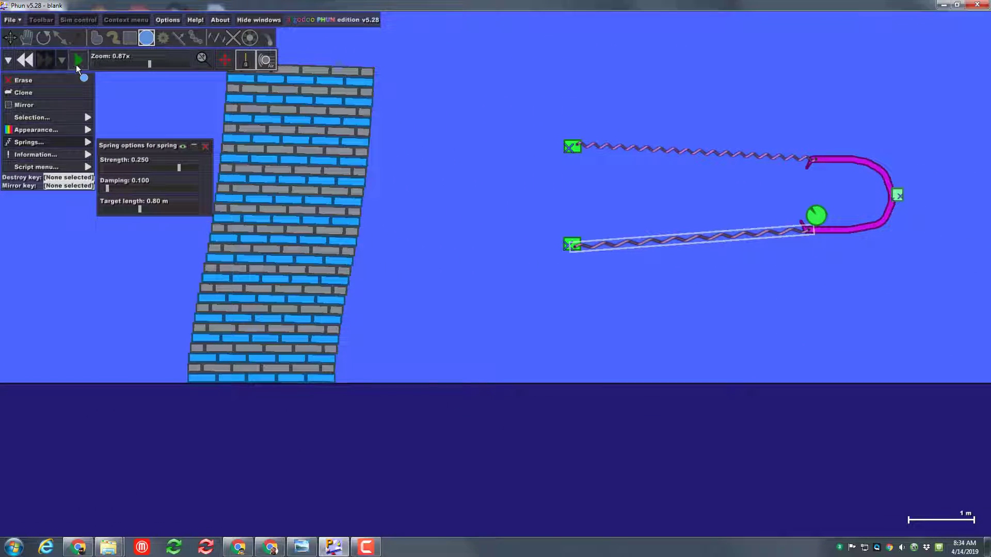
click(125, 46)
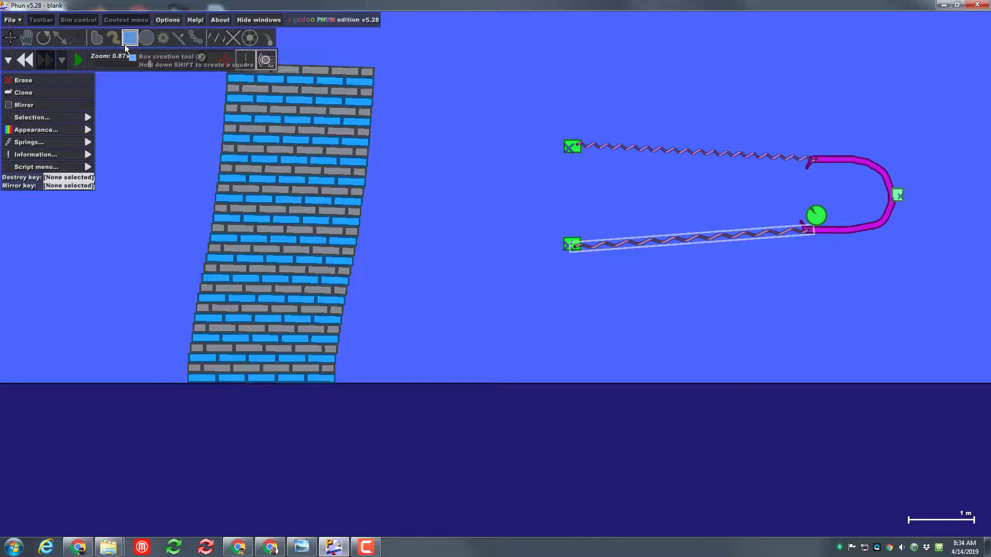
mouse_move(469, 103)
mouse_down()
mouse_move(389, 317)
mouse_move(378, 380)
mouse_up()
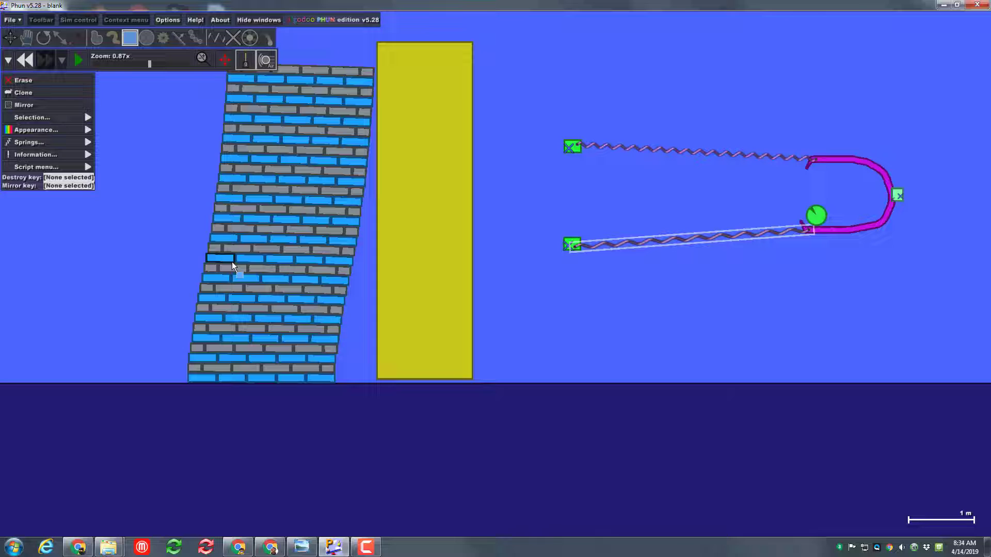
- Run the simulation and push the yellow box left against the tower to hold it upright
click(83, 63)
click(394, 325)
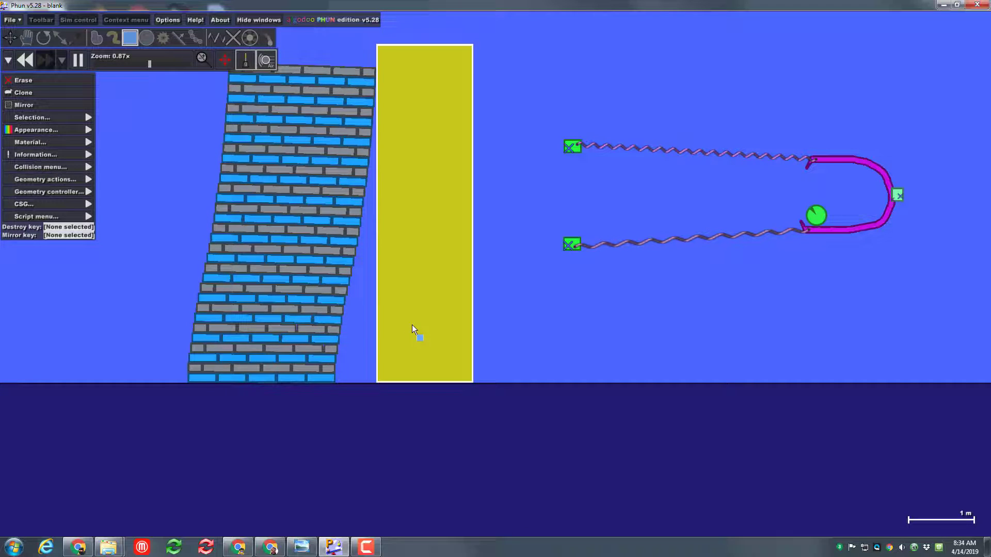
key(d)
drag(410, 325, 363, 326)
key(b)
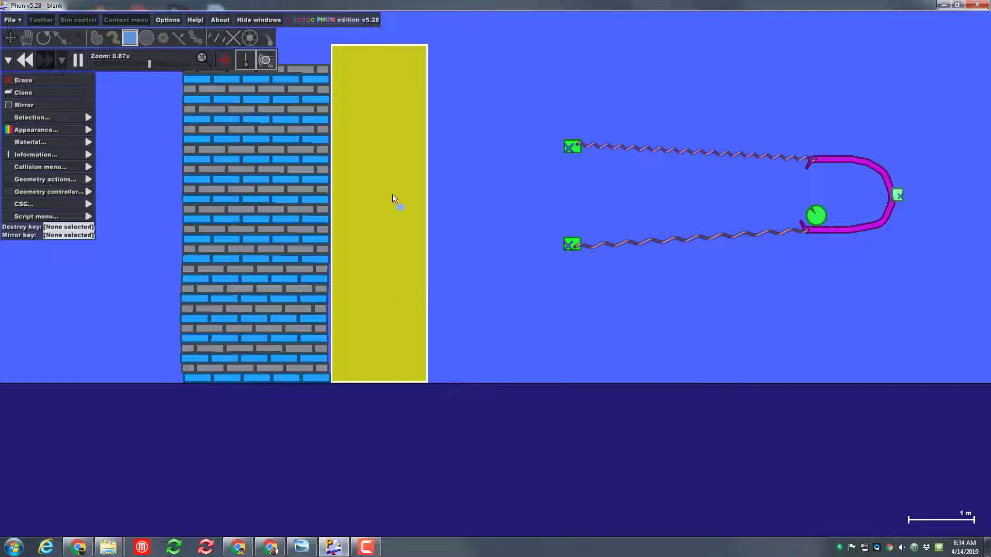
- Shorten the lower spring's target length to 0.57 m and set its strength to 0.5
scroll(799, 222, up, 1)
right_click(716, 236)
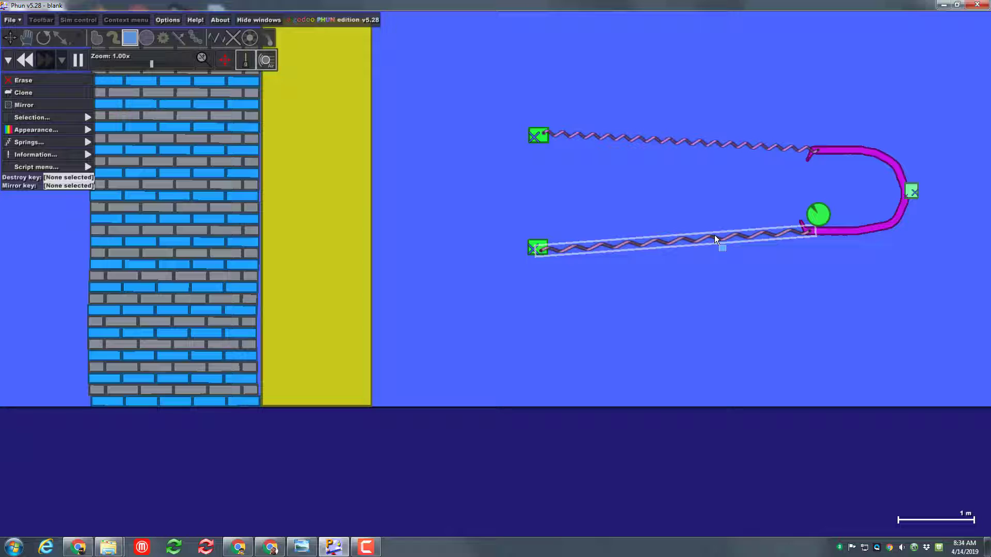
mouse_move(61, 143)
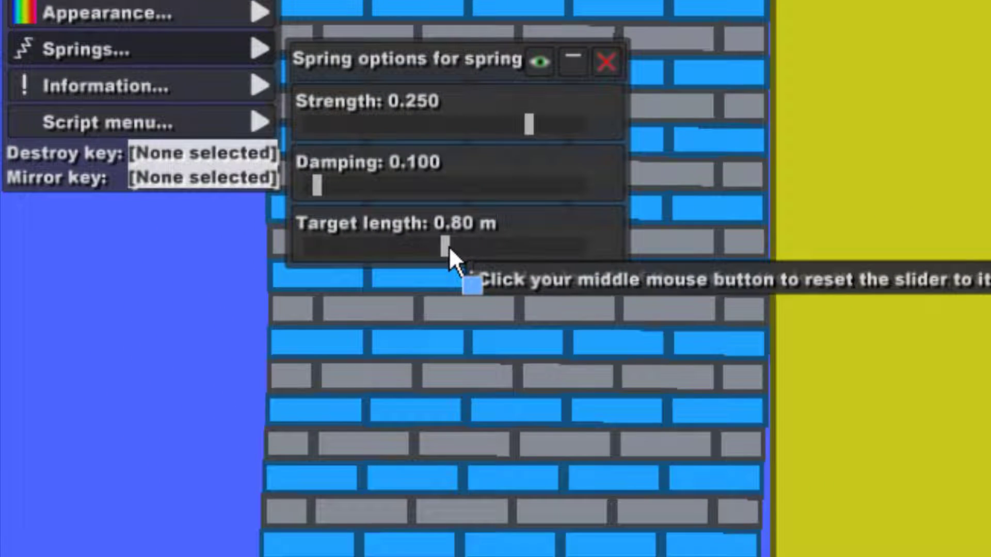
drag(153, 213, 147, 209)
drag(435, 249, 423, 249)
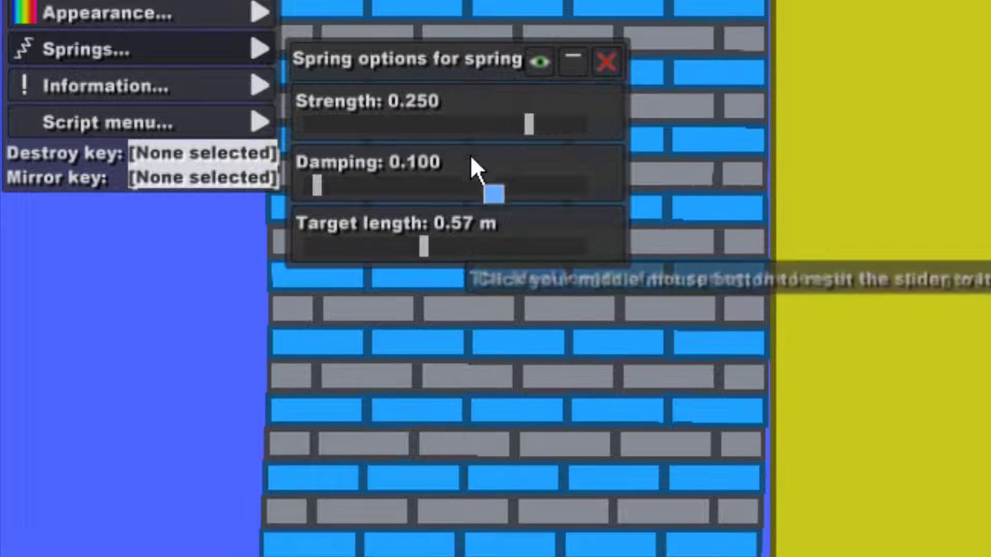
click(392, 99)
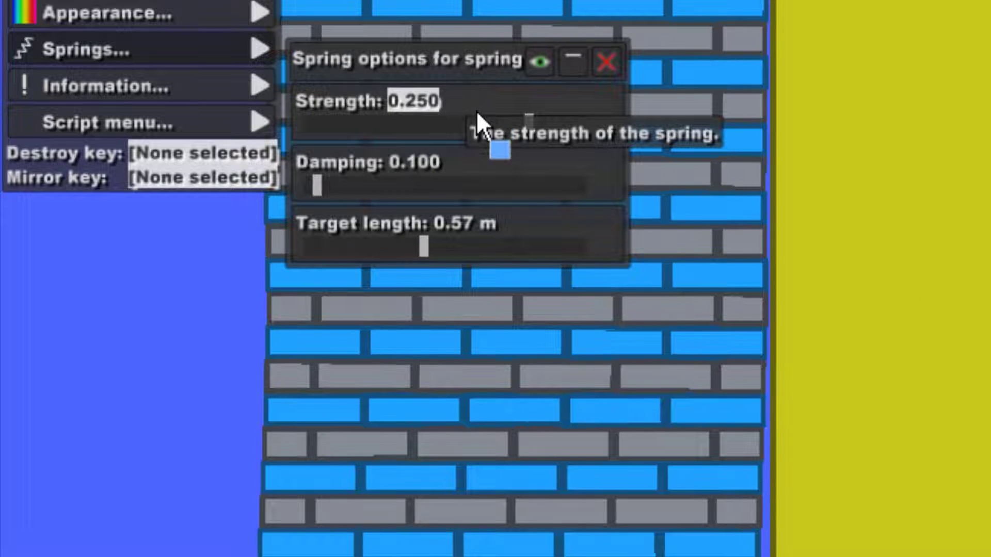
text(.5)
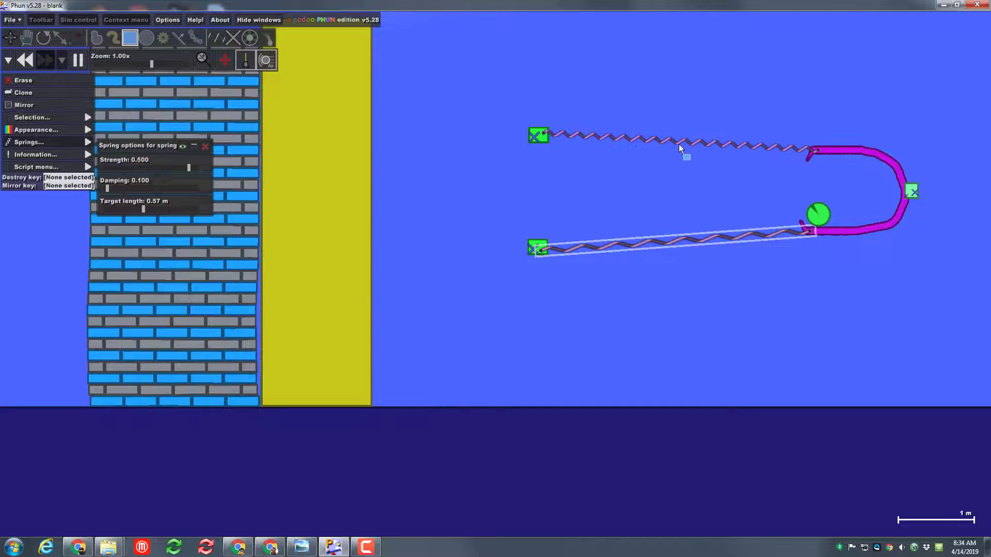
- Set the upper spring's strength to 0.50, undo a mistake, and shorten its target length to 0.80 m
click(679, 145)
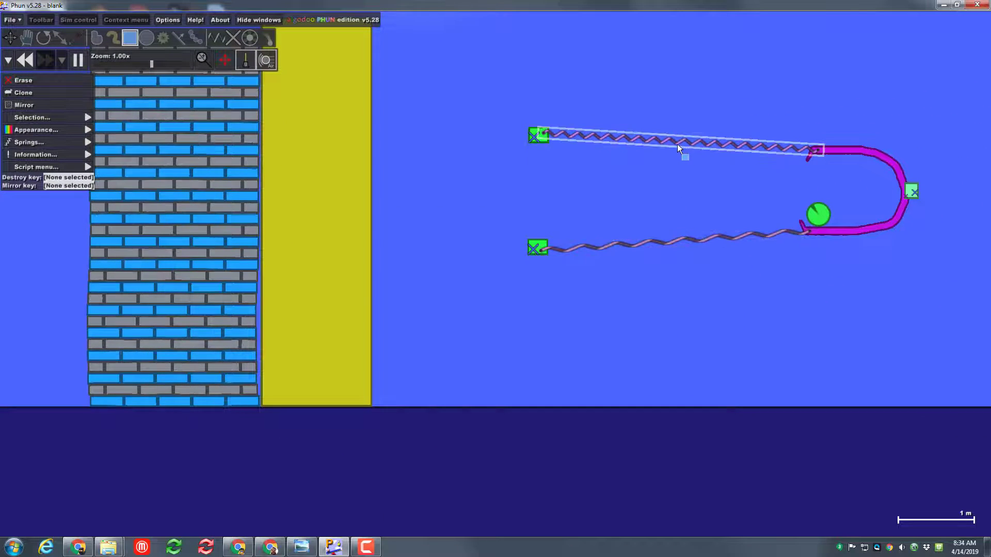
click(91, 144)
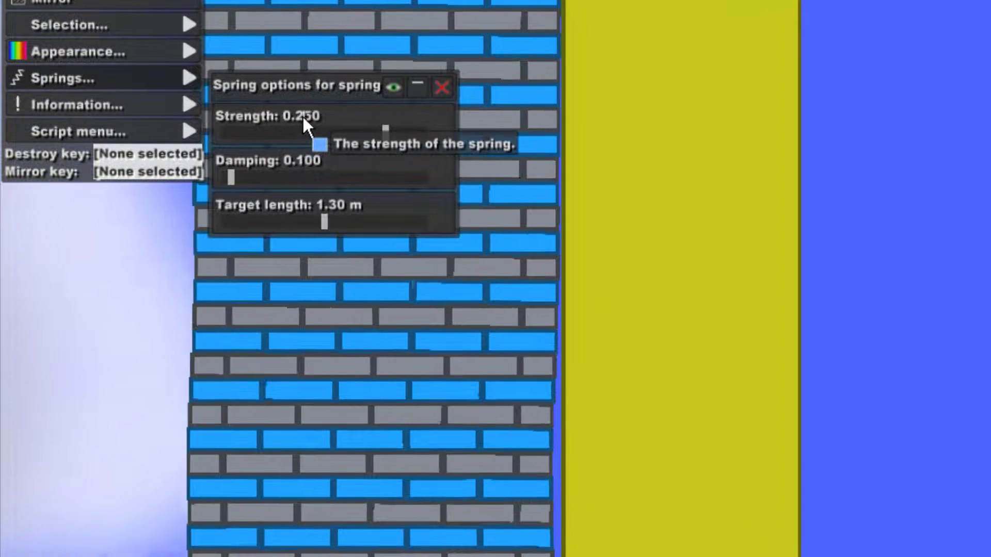
click(309, 124)
key(BackSpace)
key(Return)
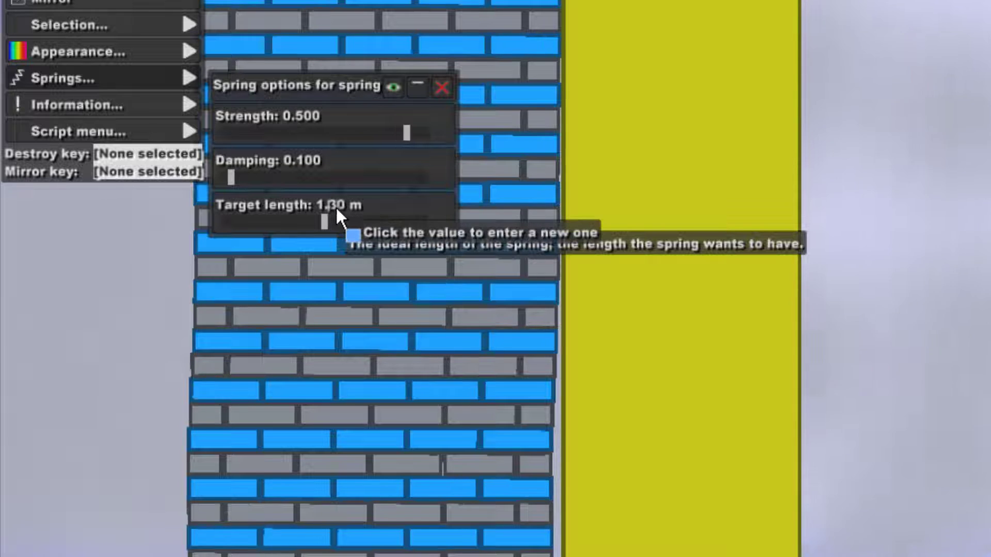
key(ctrl+z)
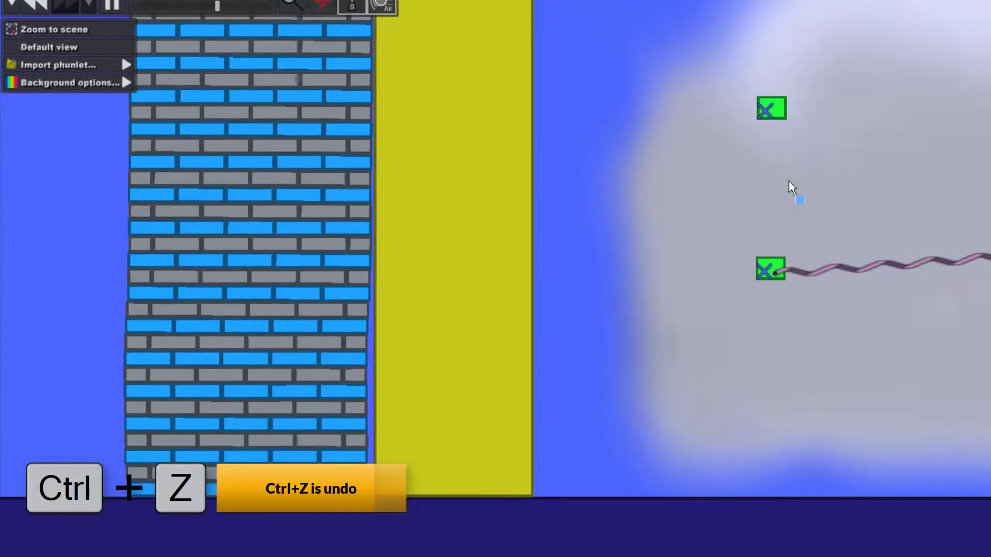
key(ctrl+z)
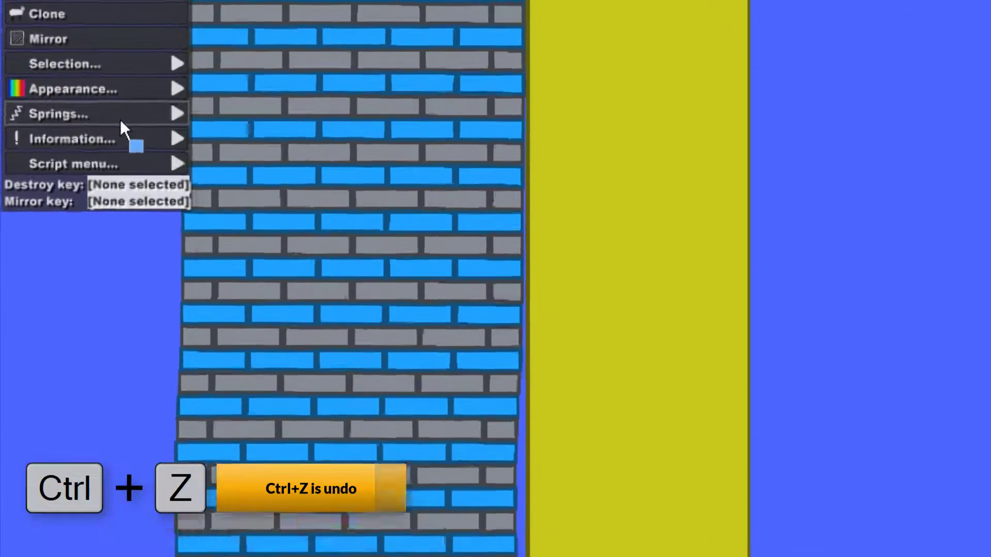
click(121, 119)
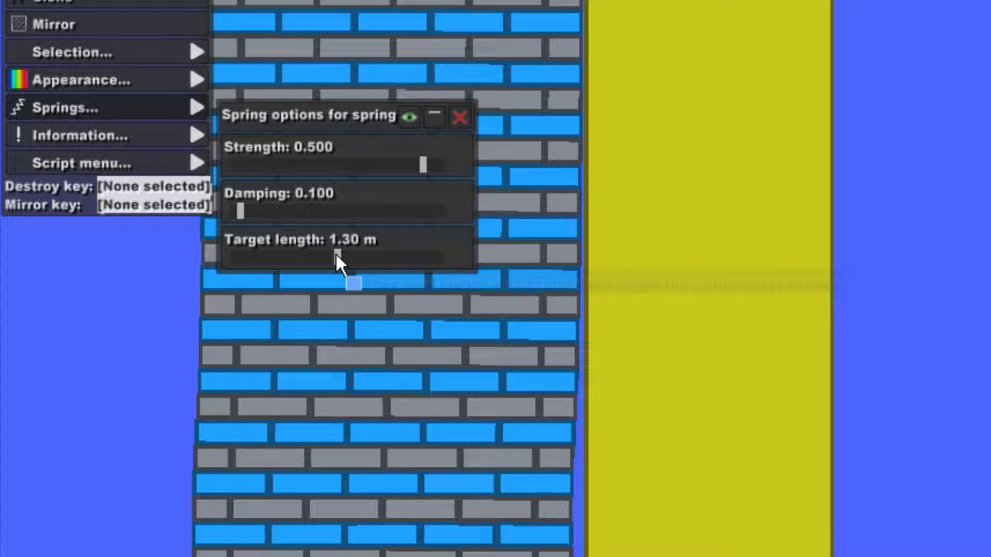
drag(339, 253, 315, 254)
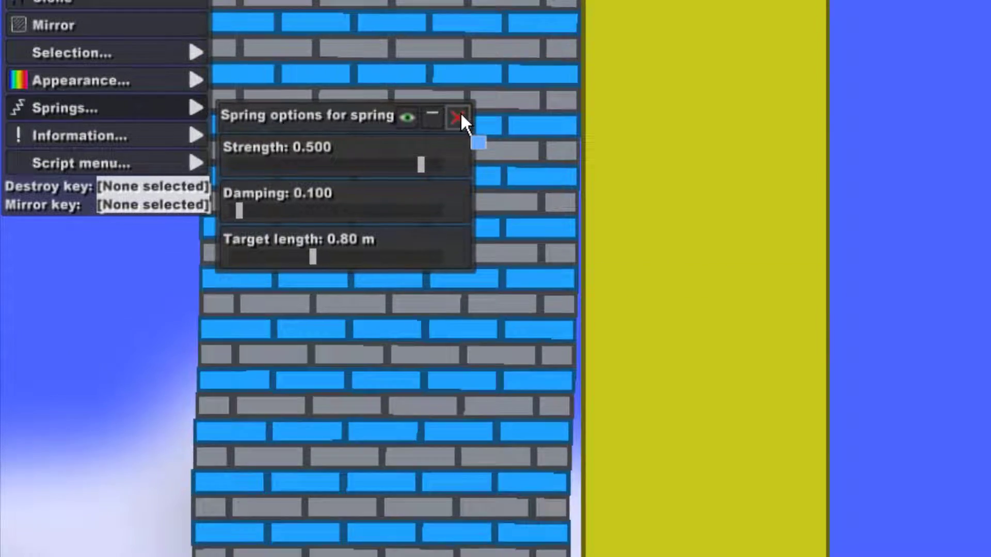
click(460, 117)
- Delete the yellow prop box, test-fire the slingshot, then rewind to before the launch
scroll(487, 201, down, 2)
click(466, 193)
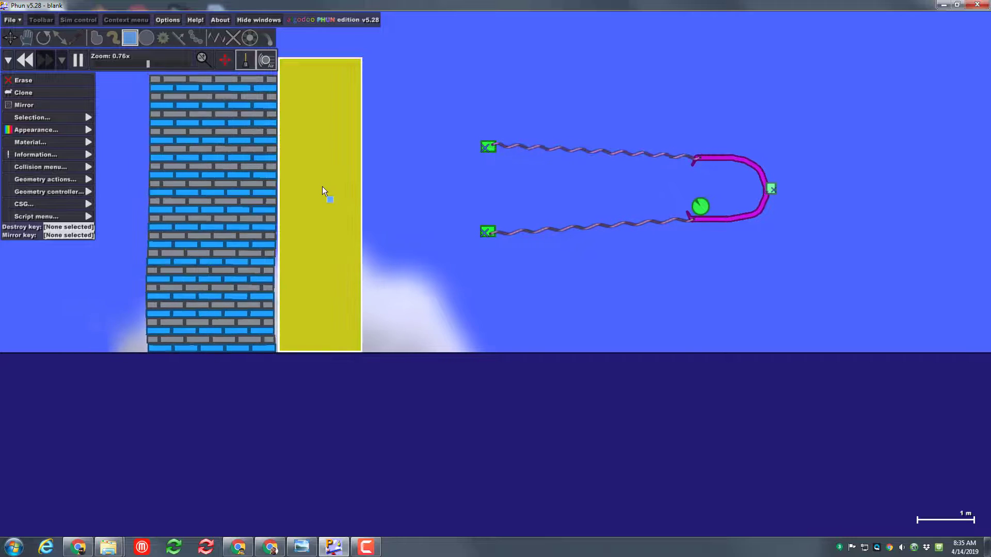
scroll(323, 188, down, 1)
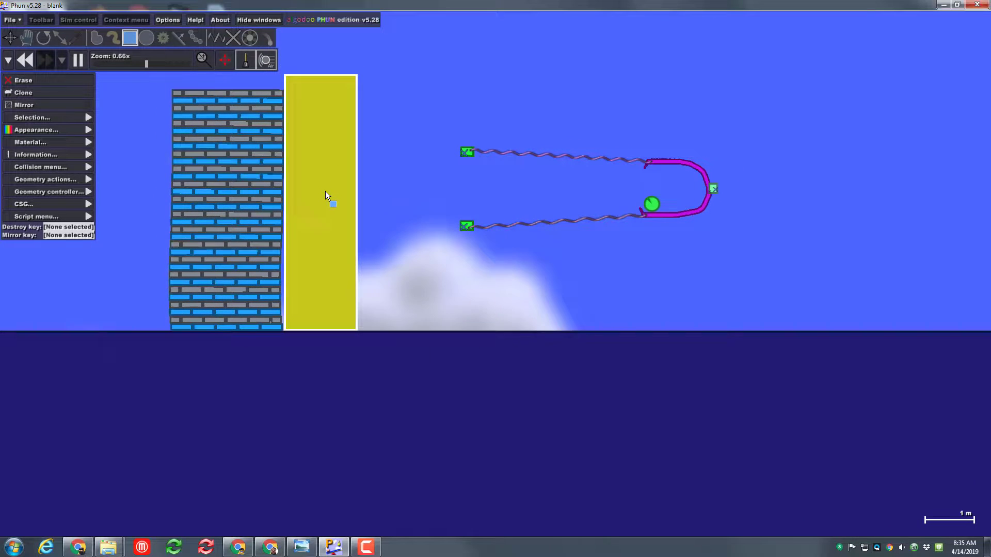
key(Delete)
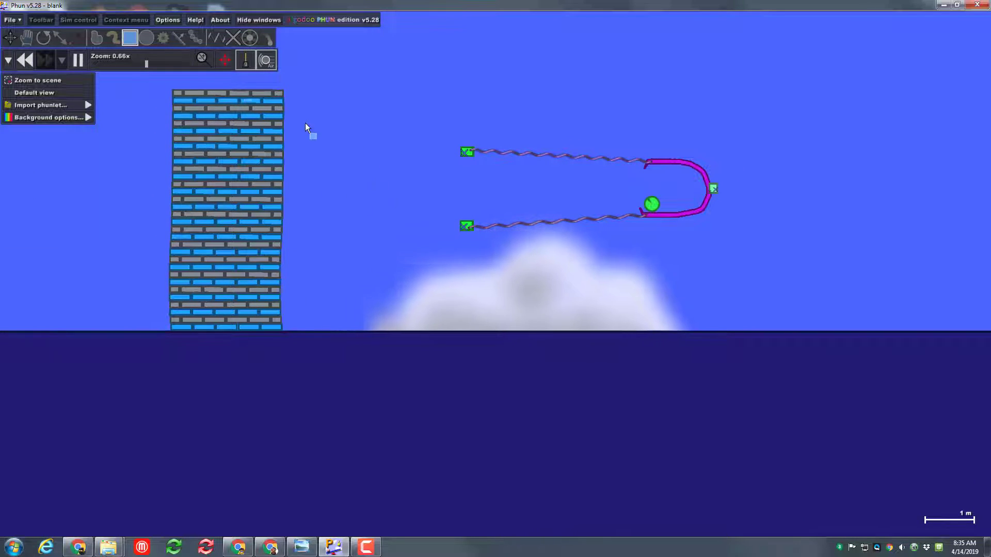
key(space)
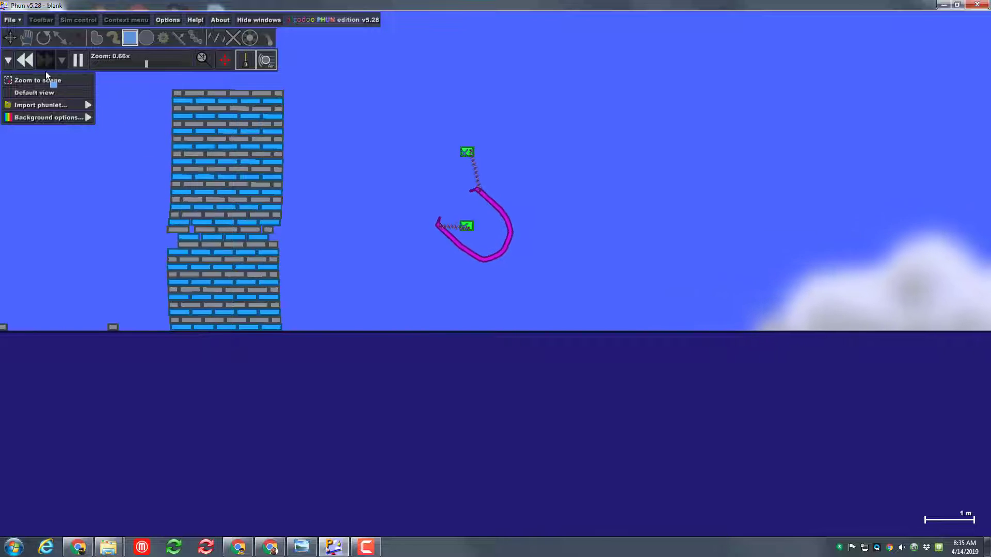
click(25, 60)
- Pull the green ball further along the hook's lower arm
scroll(465, 232, up, 1)
scroll(711, 217, up, 5)
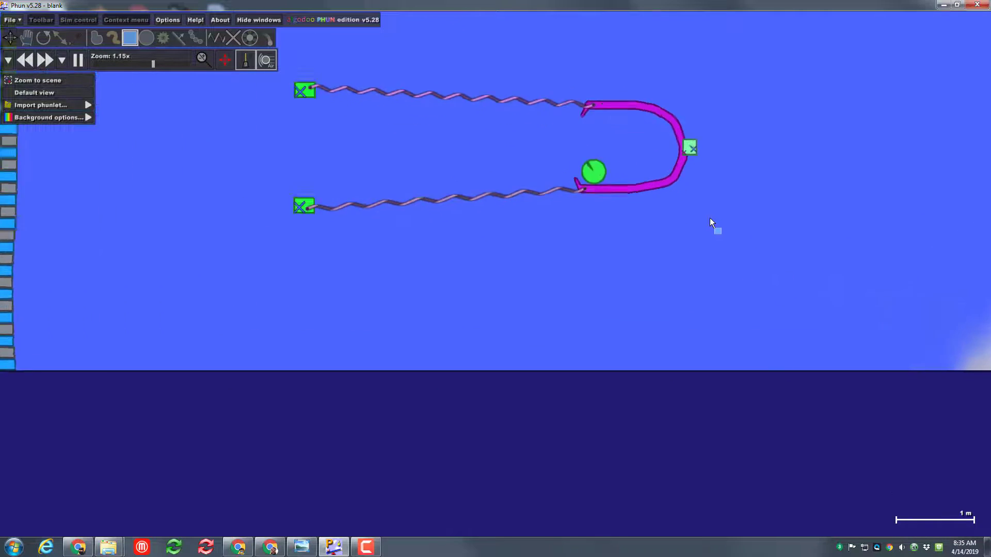
drag(566, 164, 645, 161)
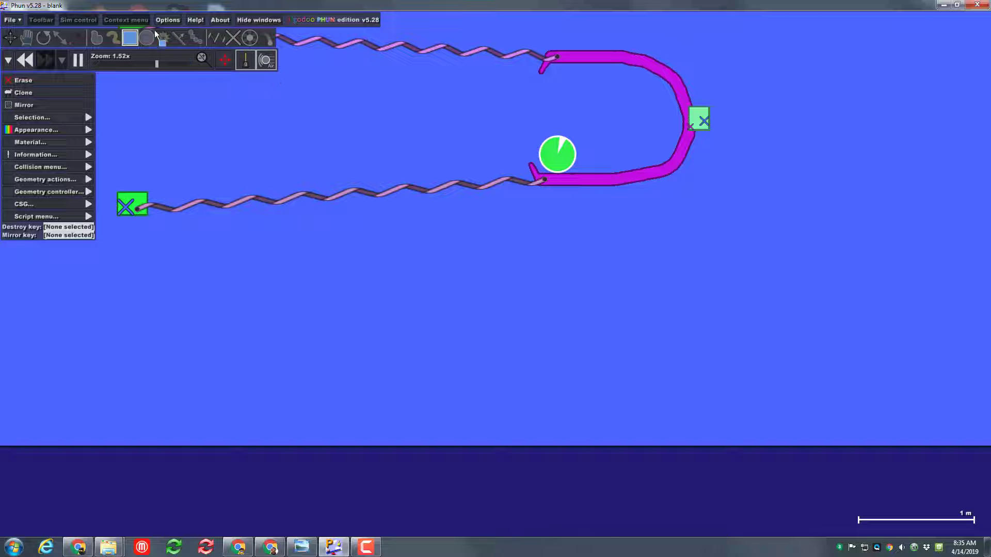
- Erase a thin strip from the hook's inner bend and slide the ball deeper into its curve
click(113, 39)
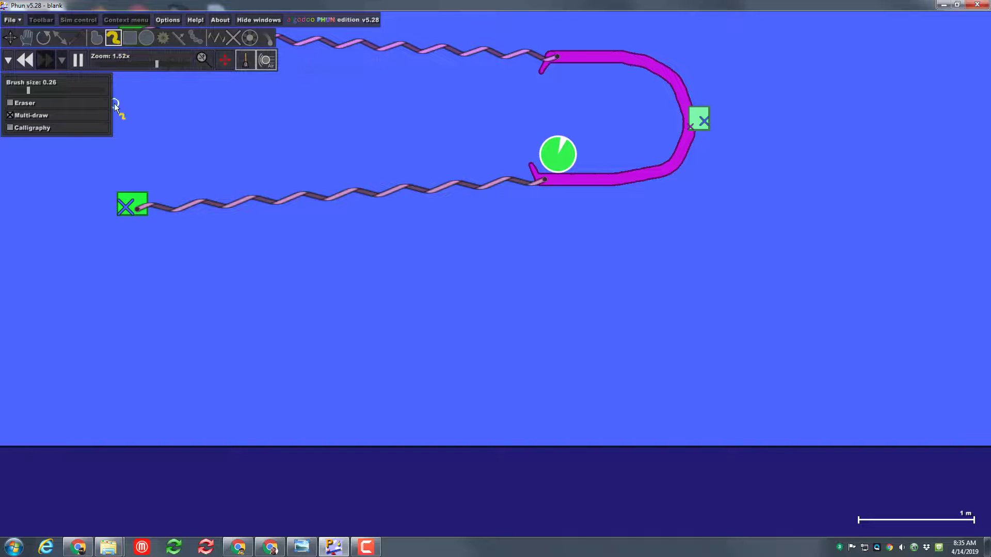
scroll(568, 223, up, 3)
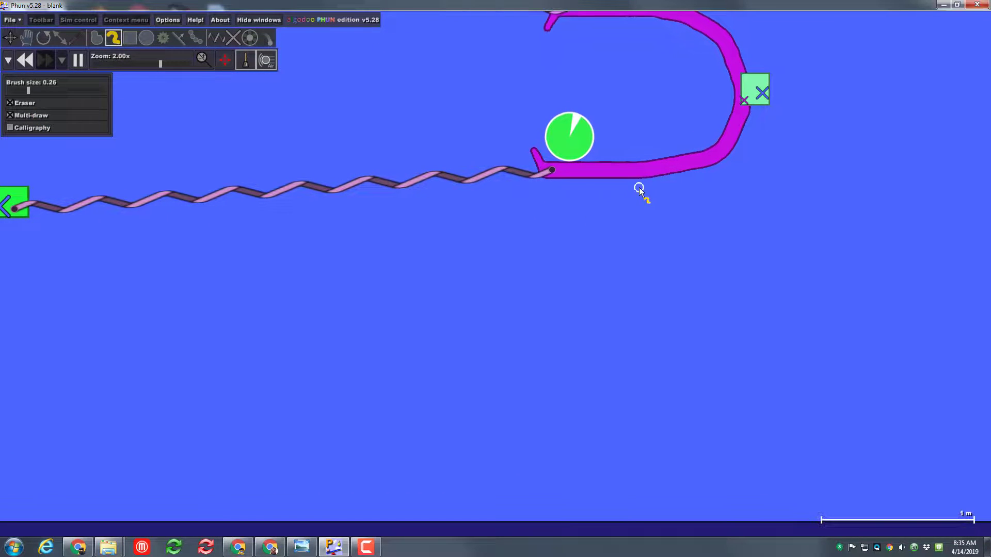
mouse_move(678, 159)
mouse_down()
mouse_move(710, 149)
mouse_move(716, 134)
mouse_up()
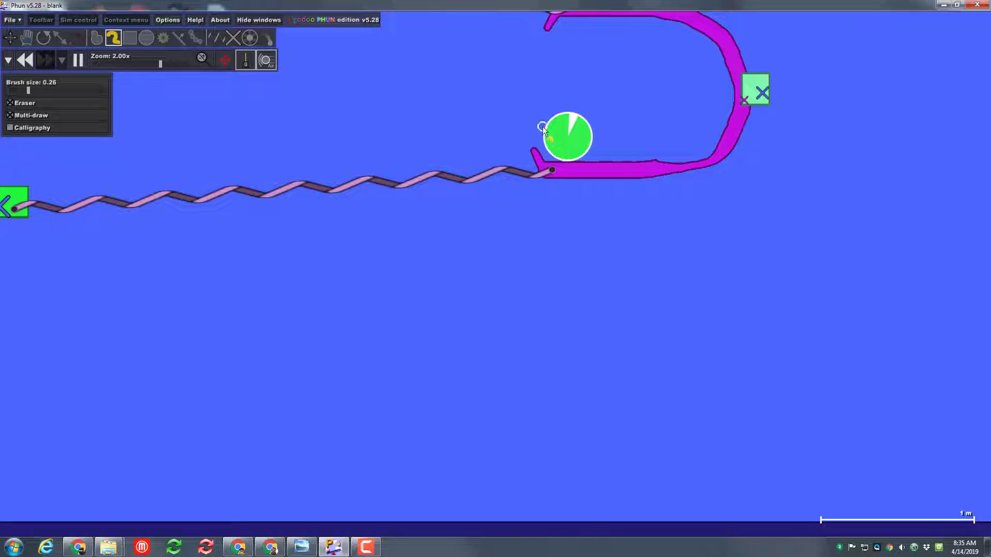
click(12, 43)
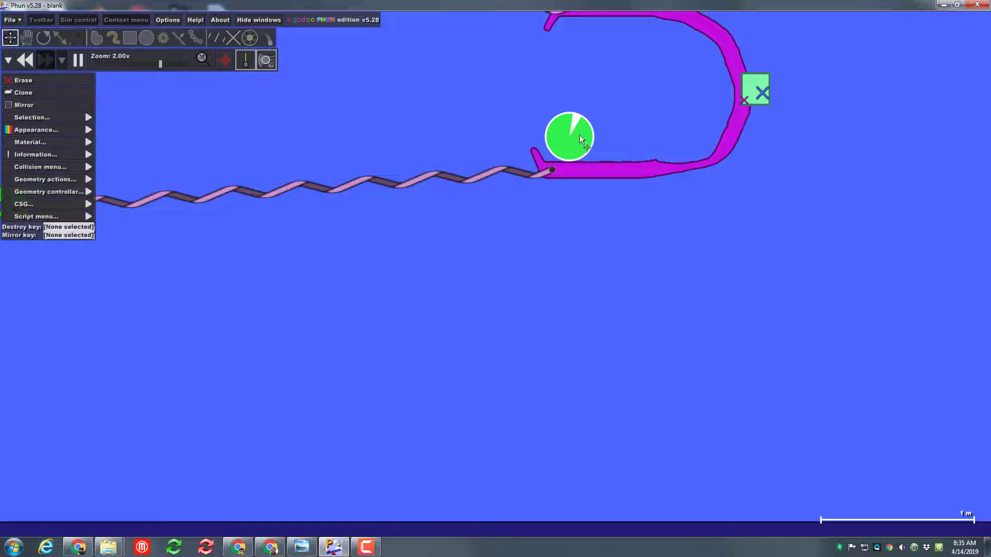
drag(586, 135, 690, 136)
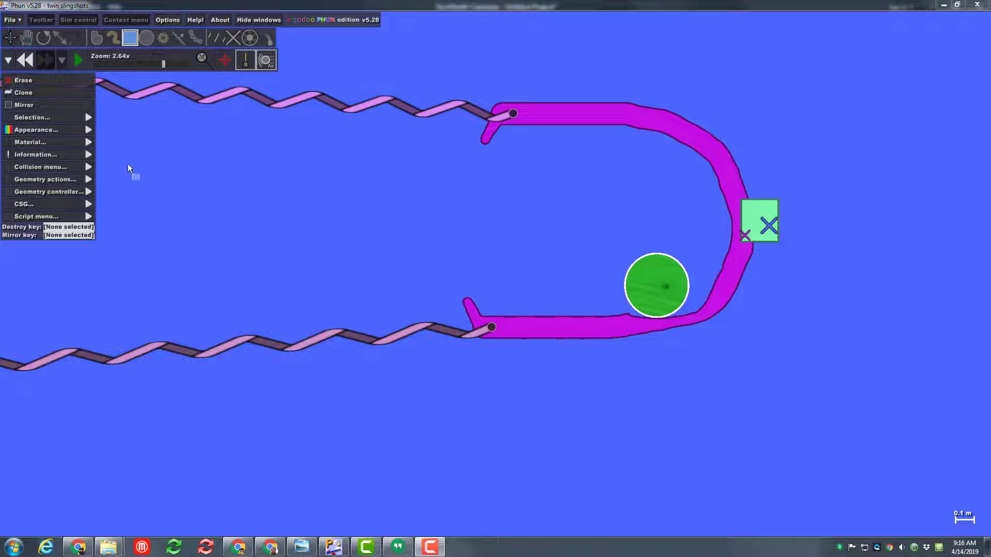
- Make the camera follow the green ball and change its material to steel (density 7.8, mass 0.6 kg)
click(51, 155)
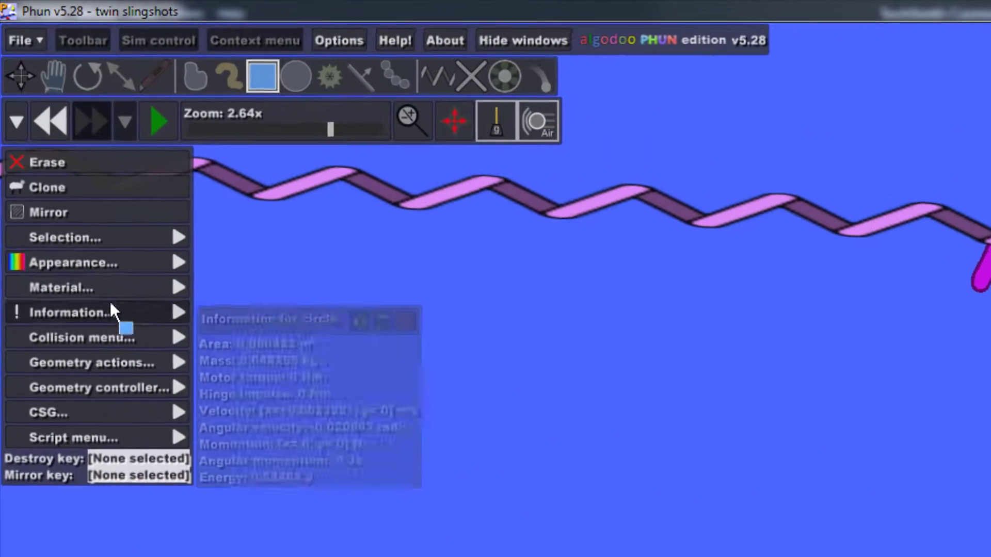
click(116, 243)
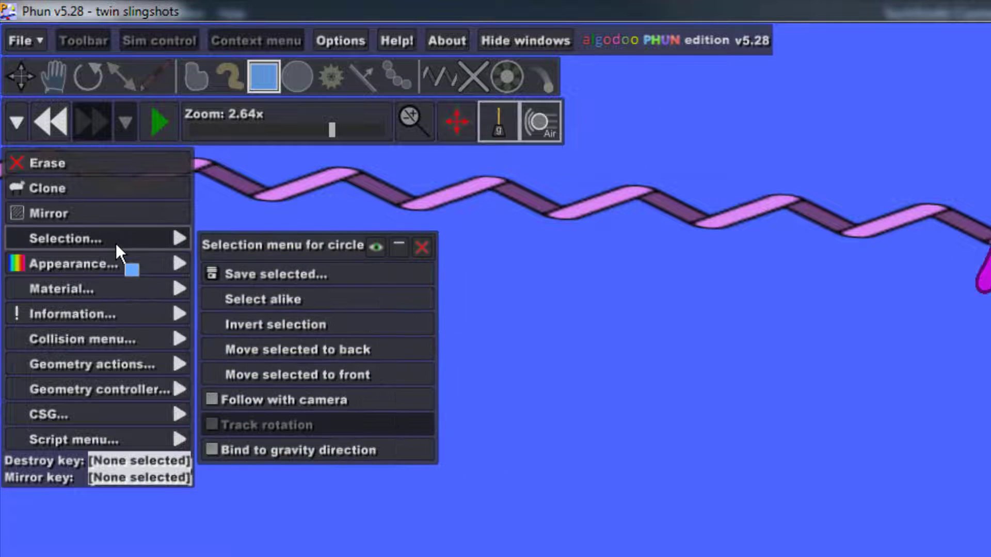
click(255, 399)
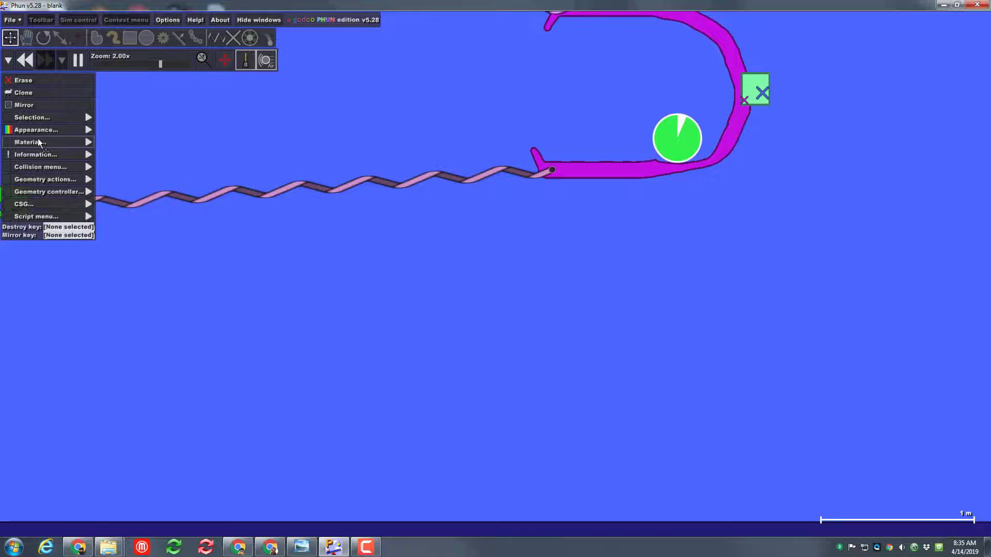
click(39, 142)
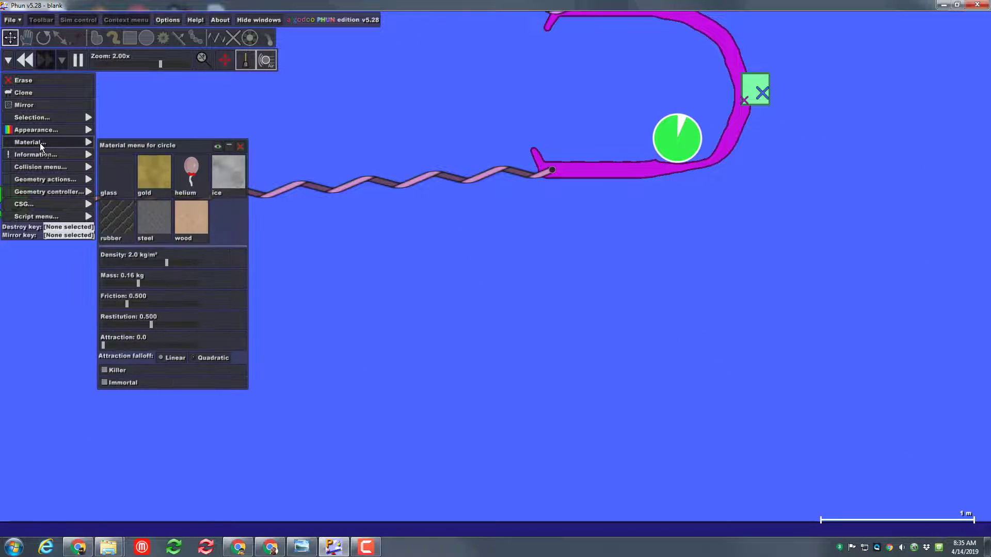
click(153, 224)
scroll(677, 152, down, 8)
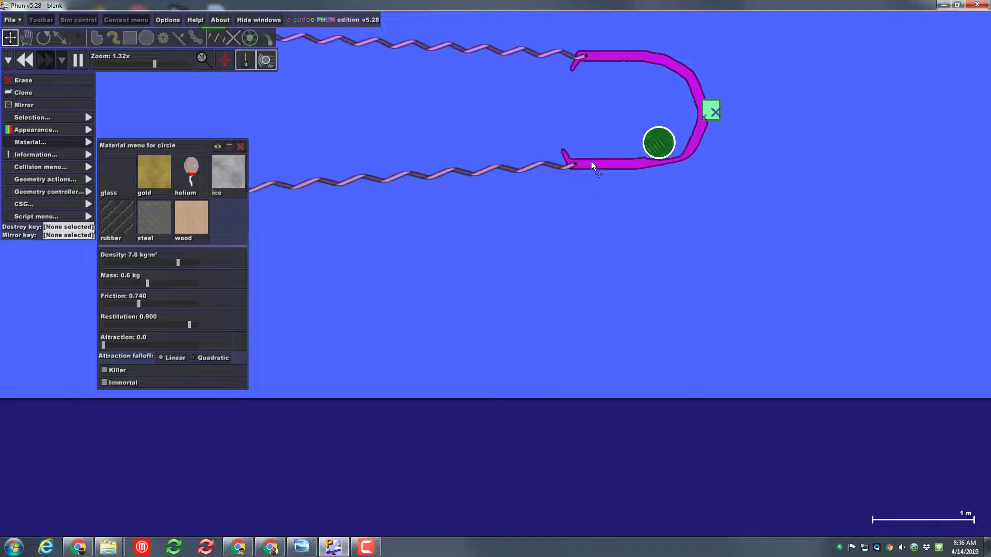
scroll(564, 171, down, 4)
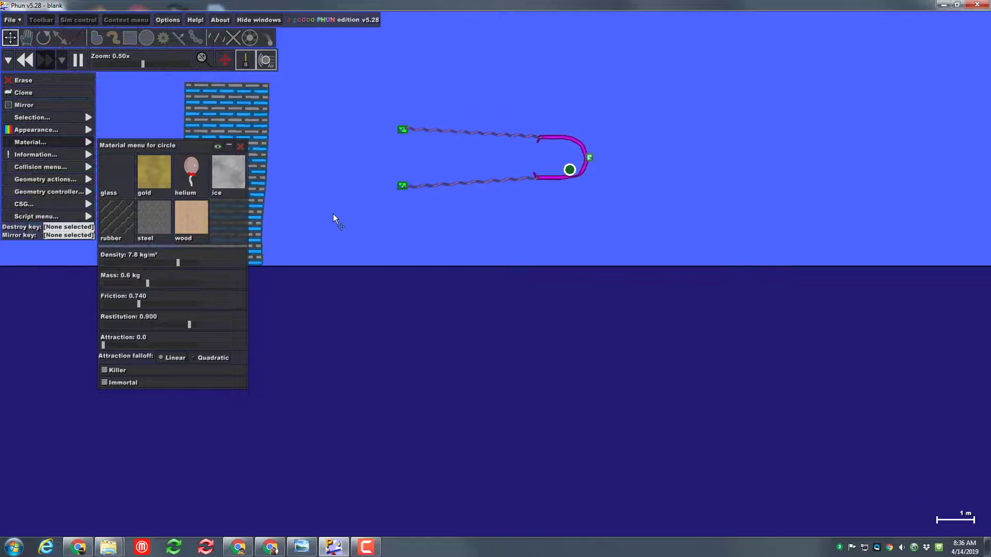
- Pan to the brick wall, launch the steel ball at the tower, then rewind
drag(333, 214, 442, 235)
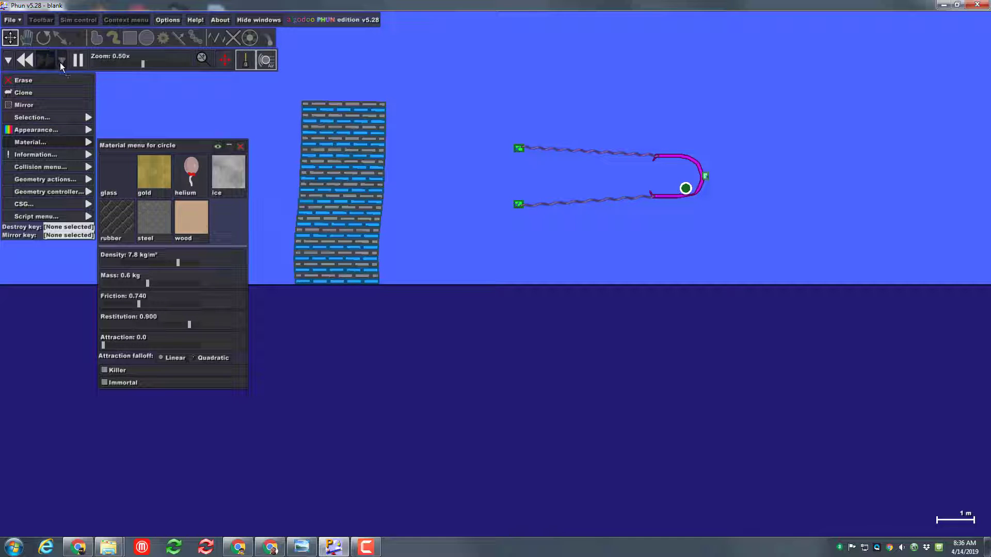
key(space)
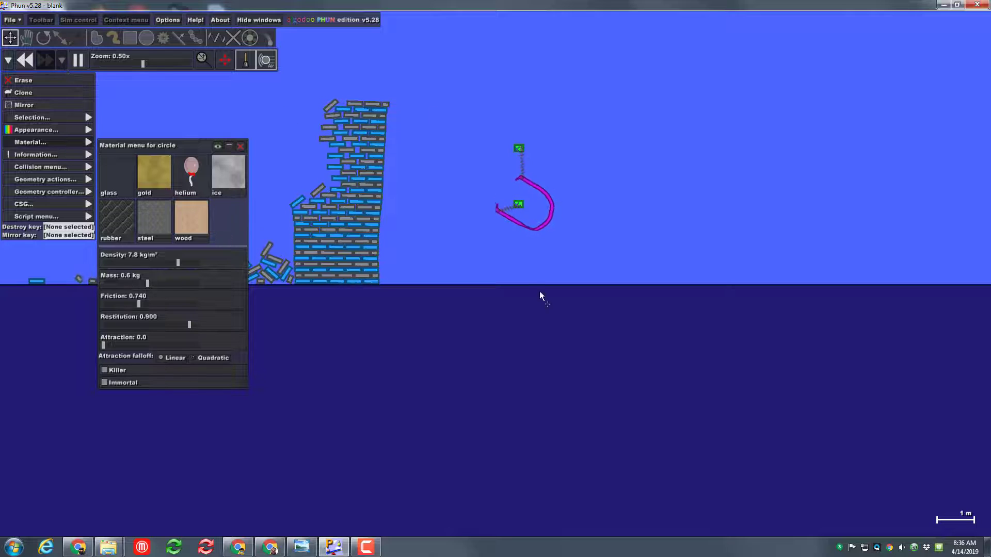
scroll(445, 230, down, 2)
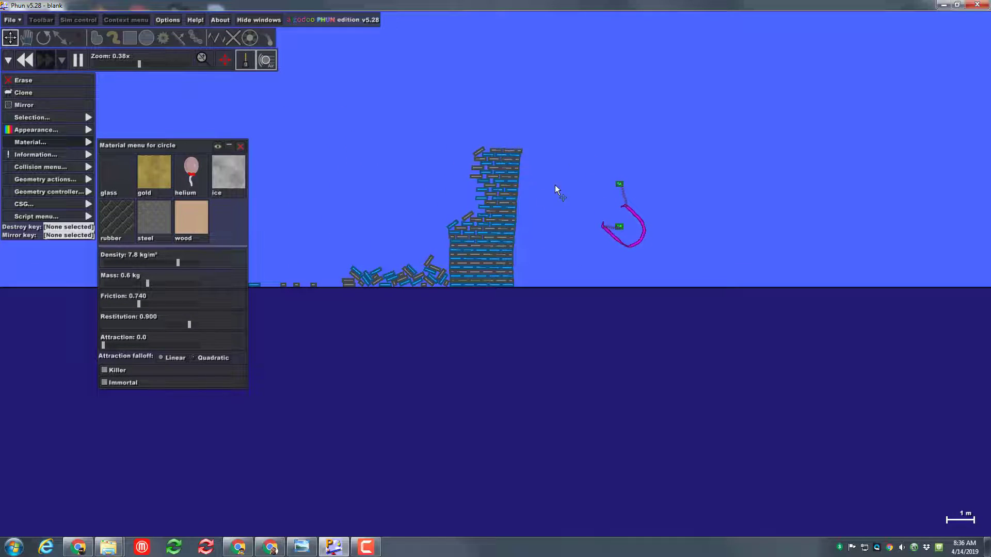
click(25, 59)
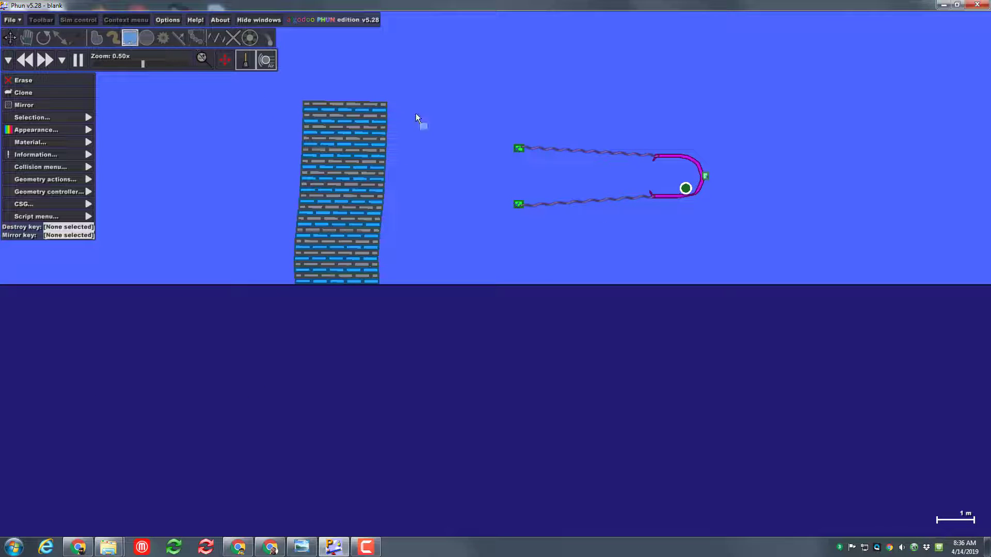
- Clone the whole slingshot with its ball and place the copy, slightly tilted, above the original
drag(475, 116, 747, 222)
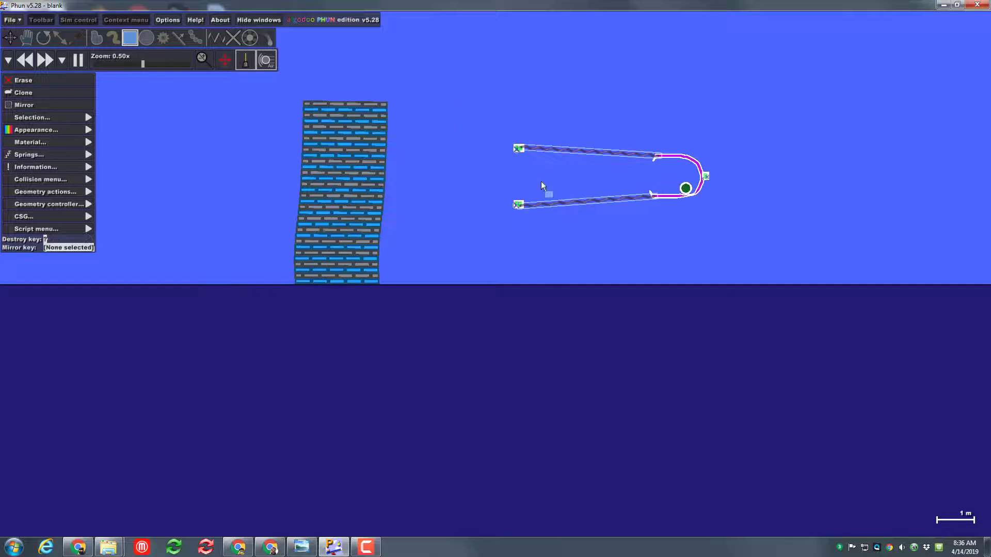
click(32, 117)
click(21, 93)
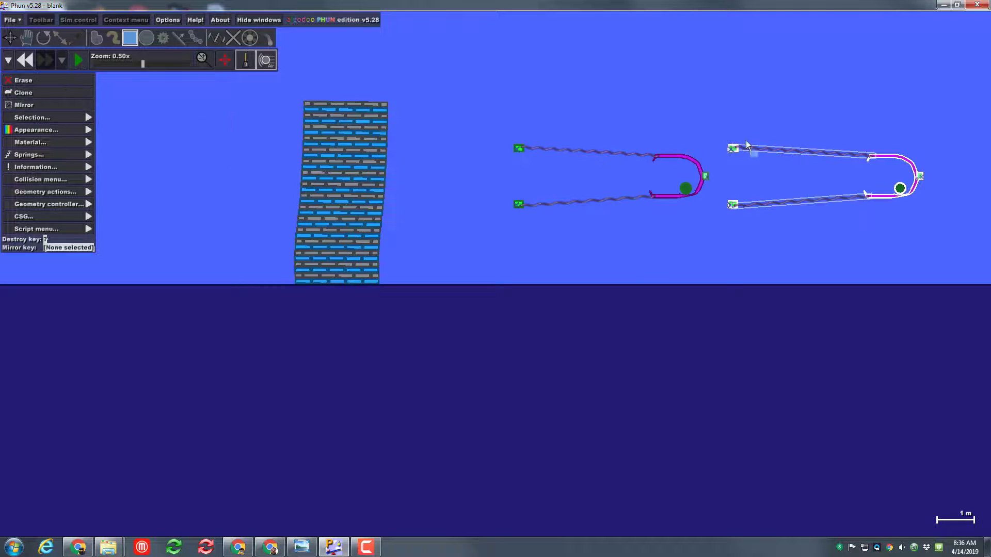
drag(776, 147, 648, 61)
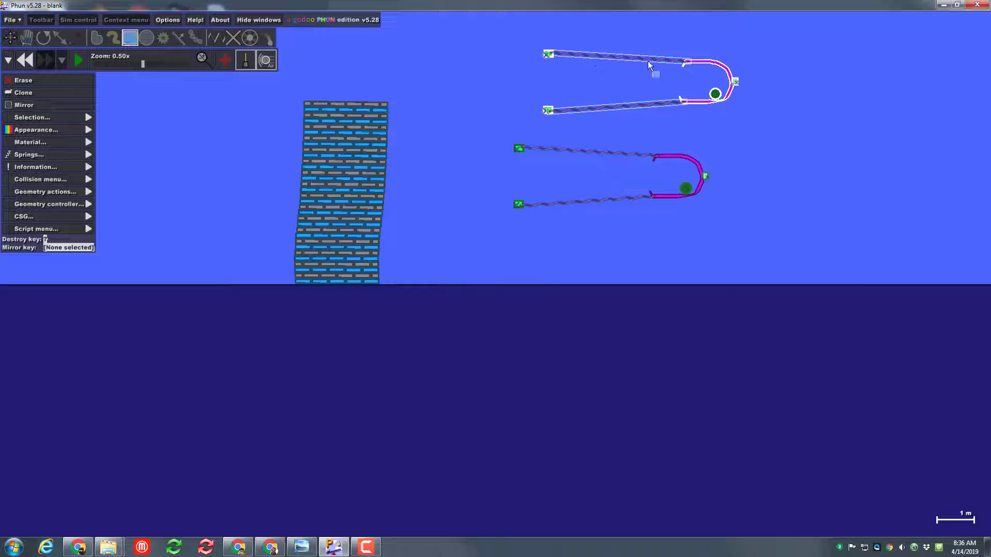
drag(559, 54, 555, 76)
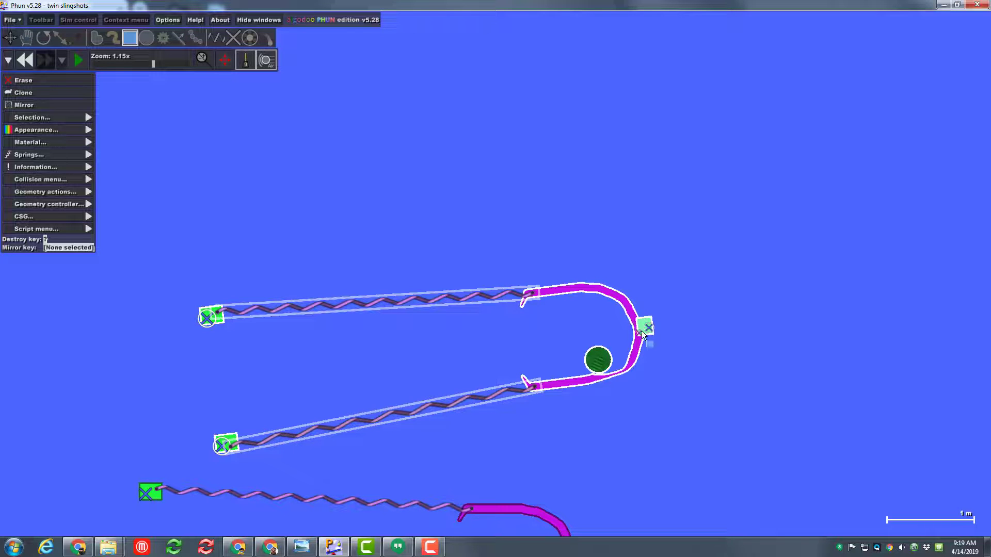
- Ungroup the cloned slingshot into its separate parts
click(49, 140)
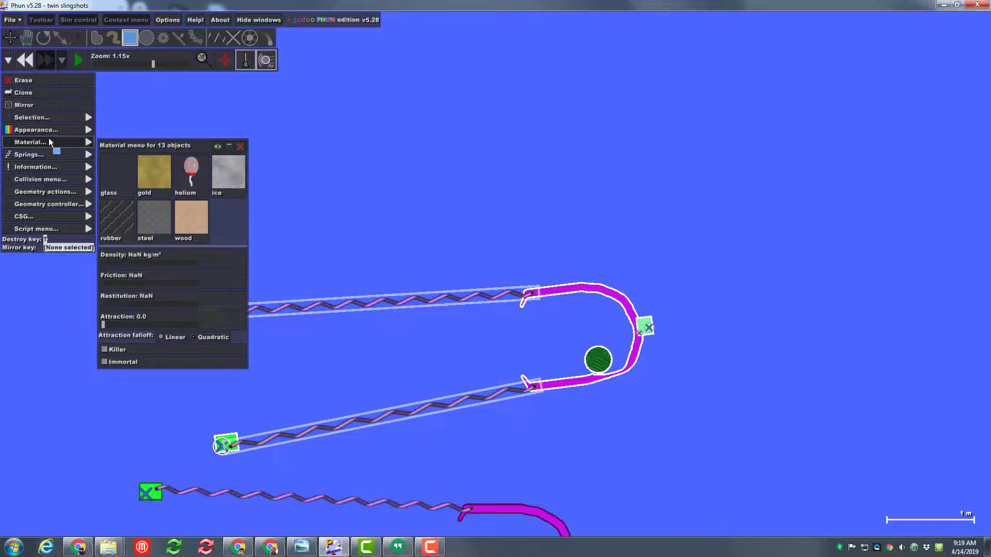
click(53, 115)
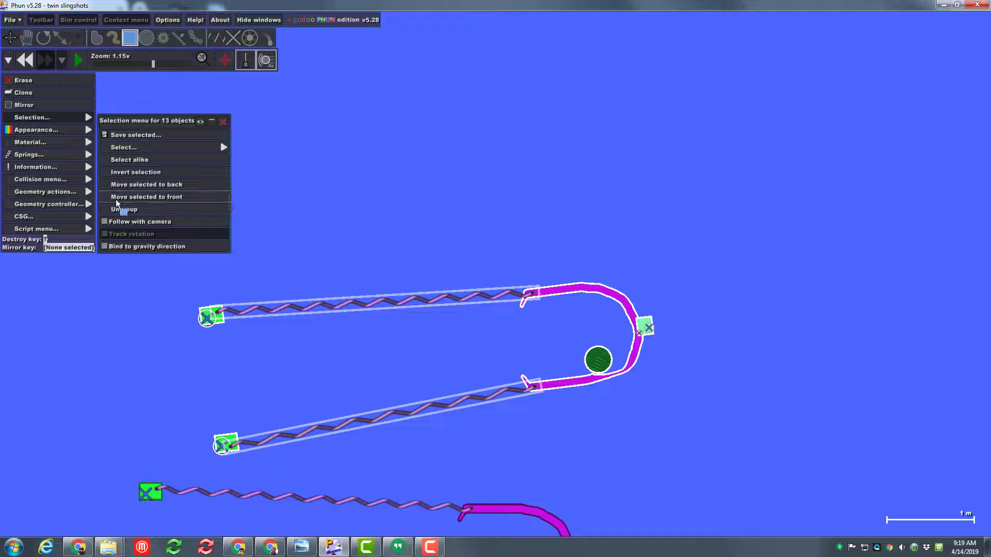
click(118, 208)
- Give the copy's hook anchor box destroy key 2 and pan back to the brick tower
click(571, 237)
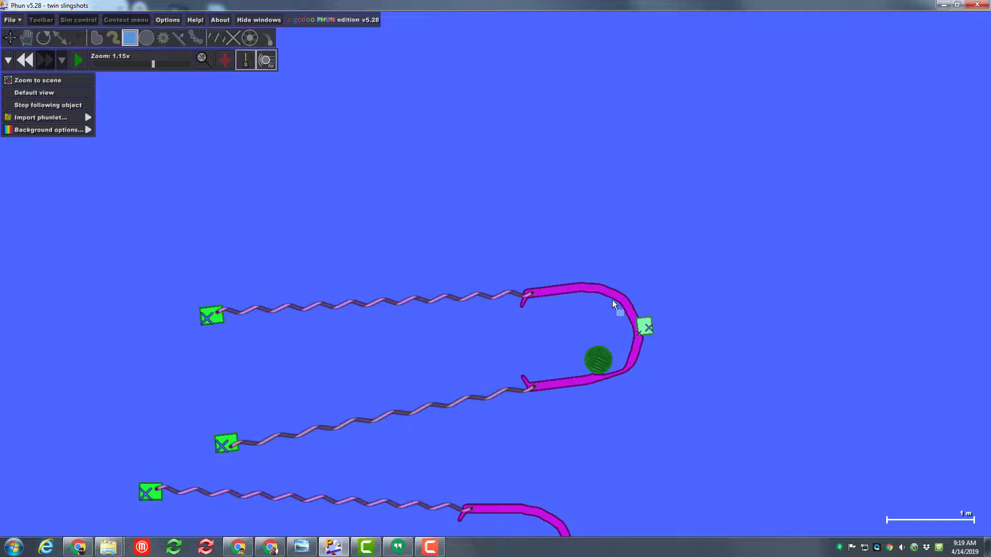
click(643, 324)
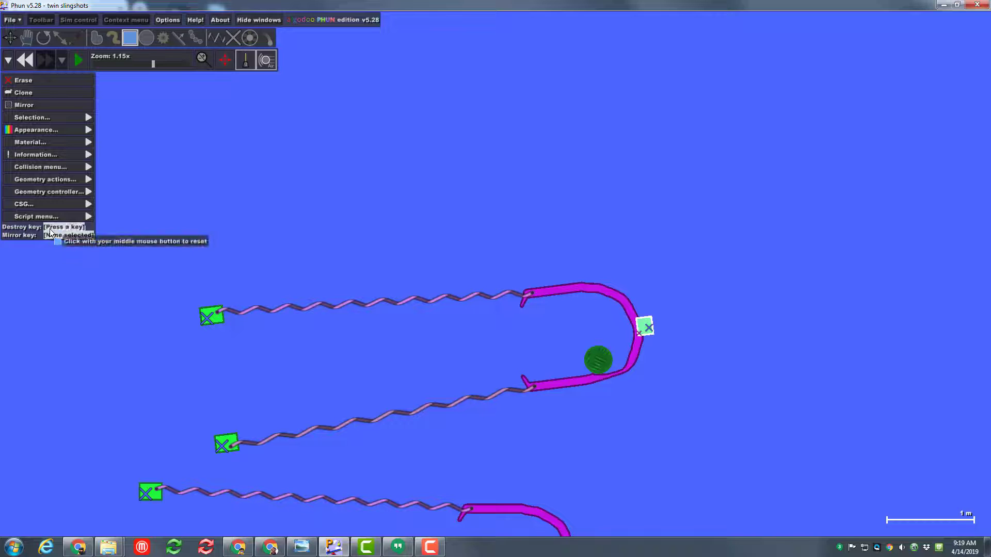
click(94, 253)
scroll(138, 283, down, 2)
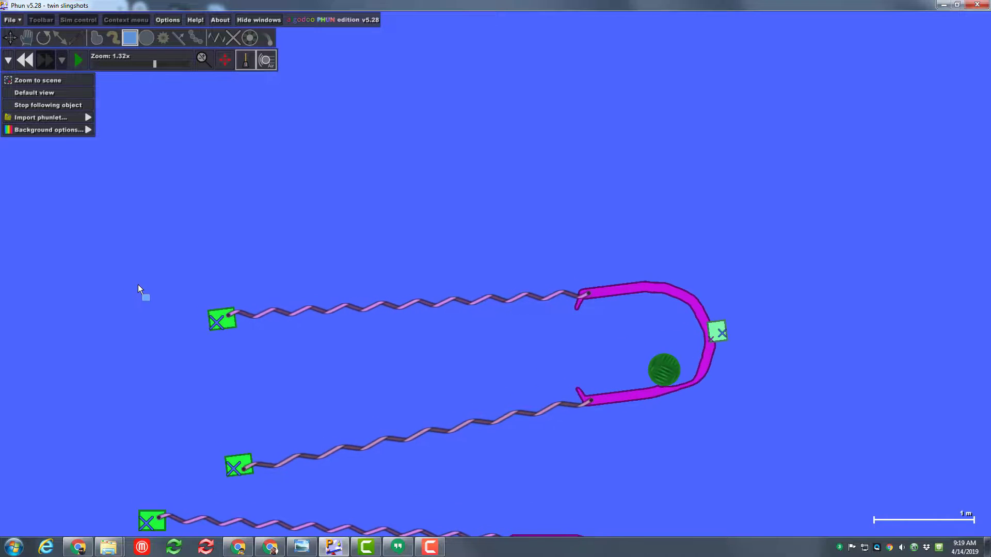
scroll(138, 283, down, 1)
drag(137, 283, 375, 291)
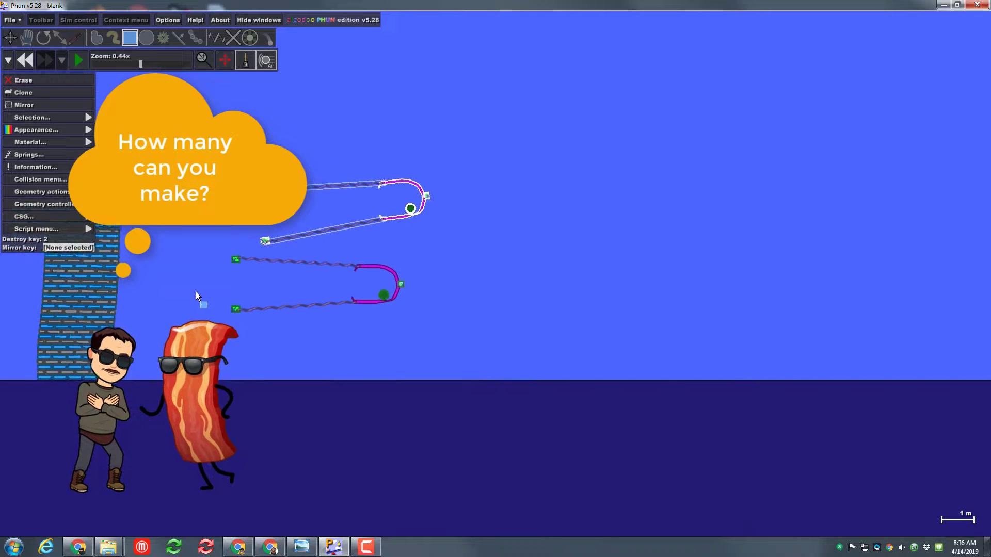
- Pan so the upright tower and both ball-loaded slingshots fit in one view
drag(196, 292, 433, 324)
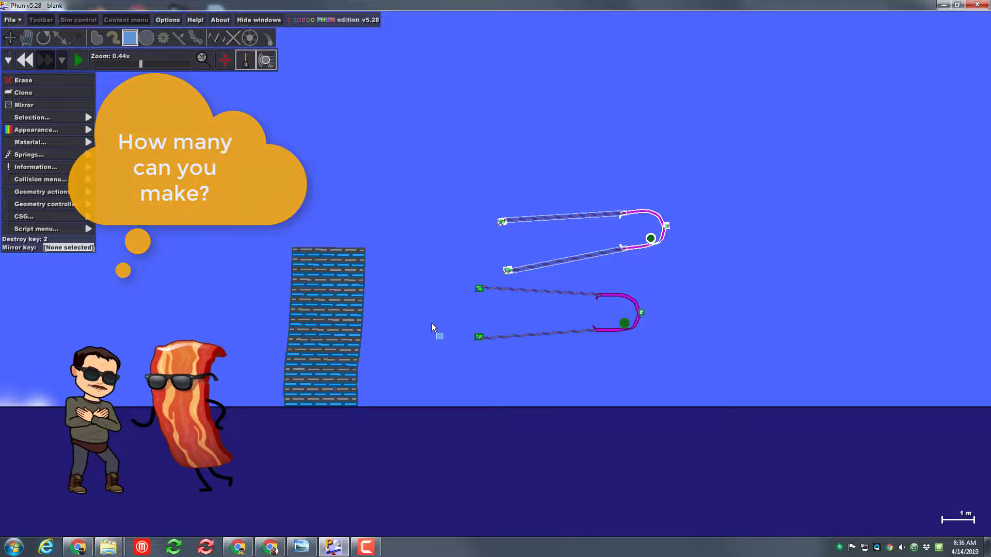